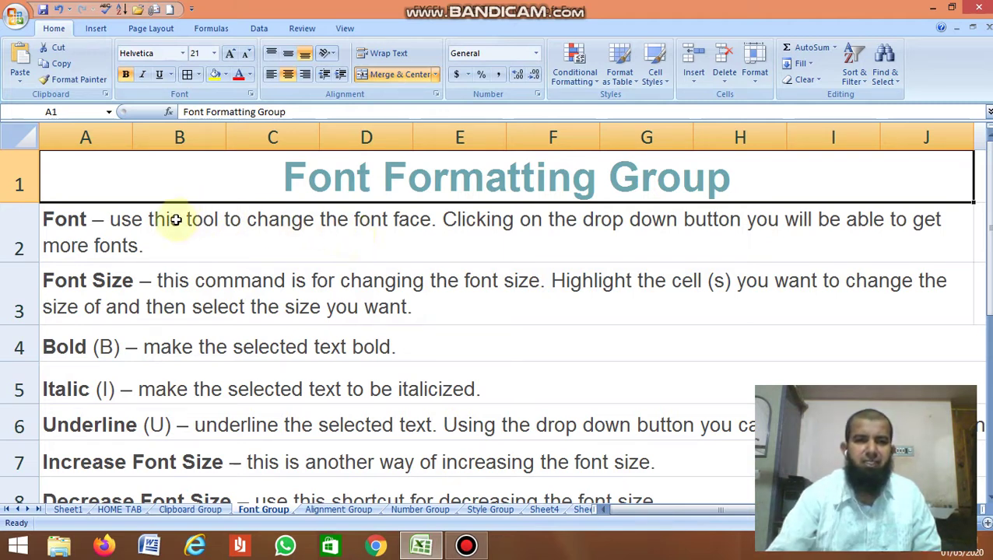
# Try Aharoni and Algerian on A2's Font description, then settle on Calibri
pyautogui.click(60, 220)
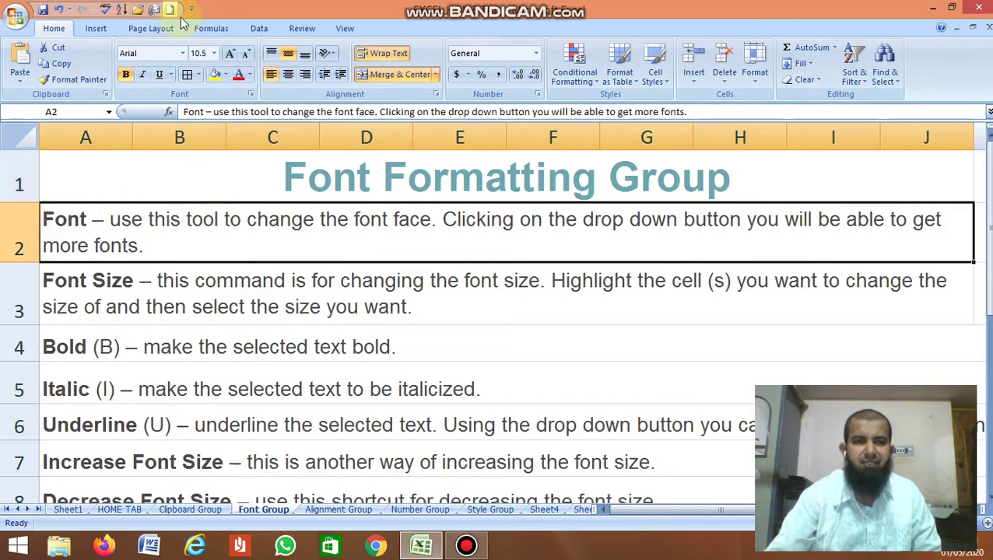
pyautogui.click(184, 54)
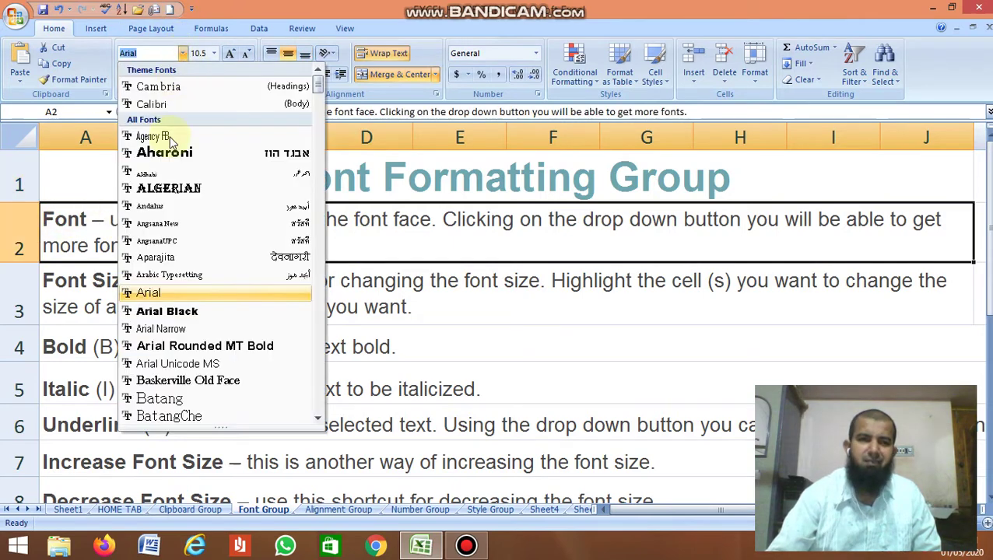
pyautogui.click(165, 152)
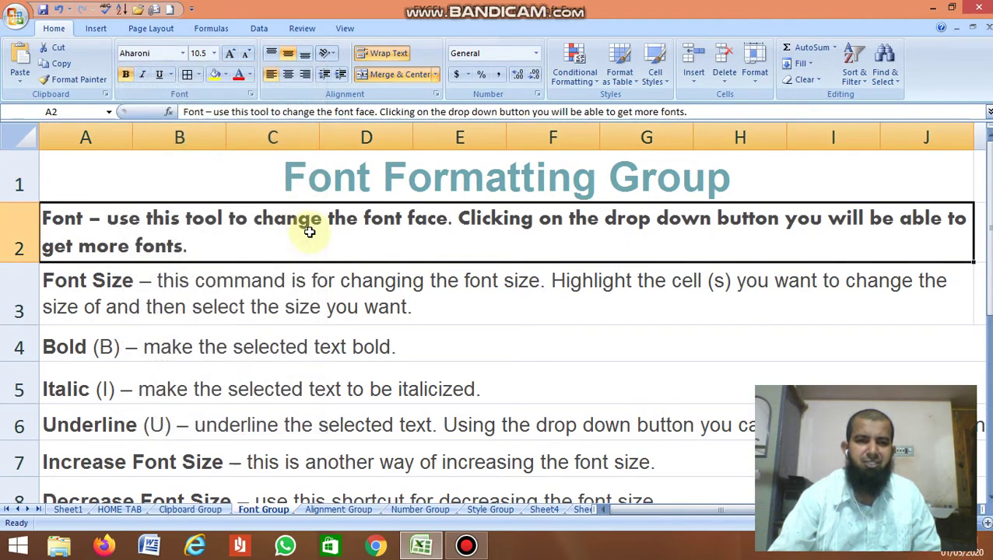
pyautogui.click(182, 55)
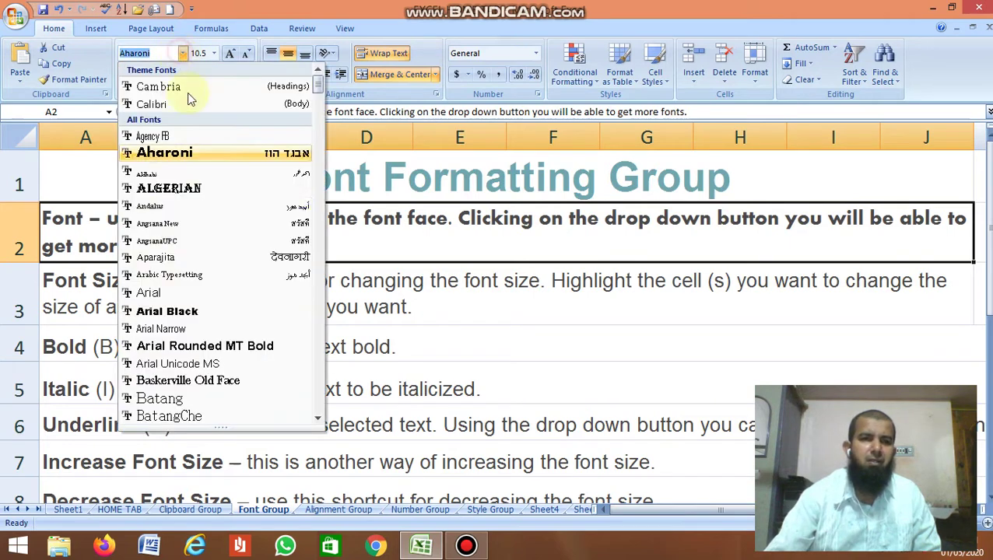
pyautogui.click(168, 189)
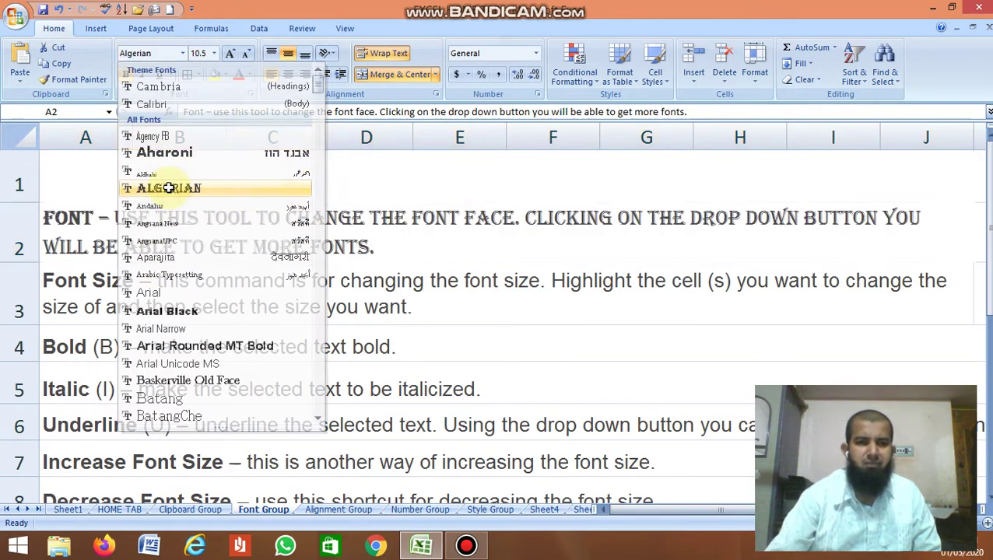
pyautogui.click(182, 55)
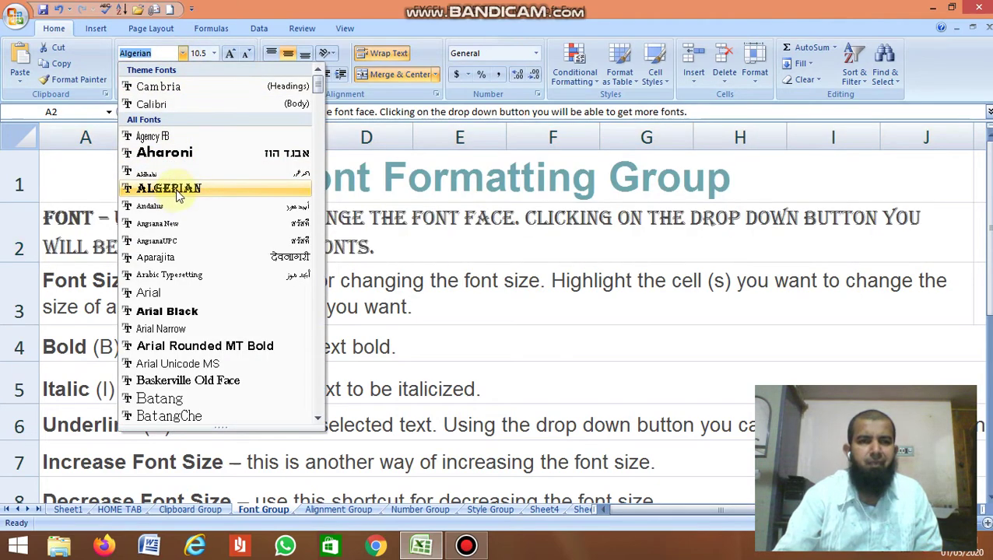
pyautogui.click(159, 110)
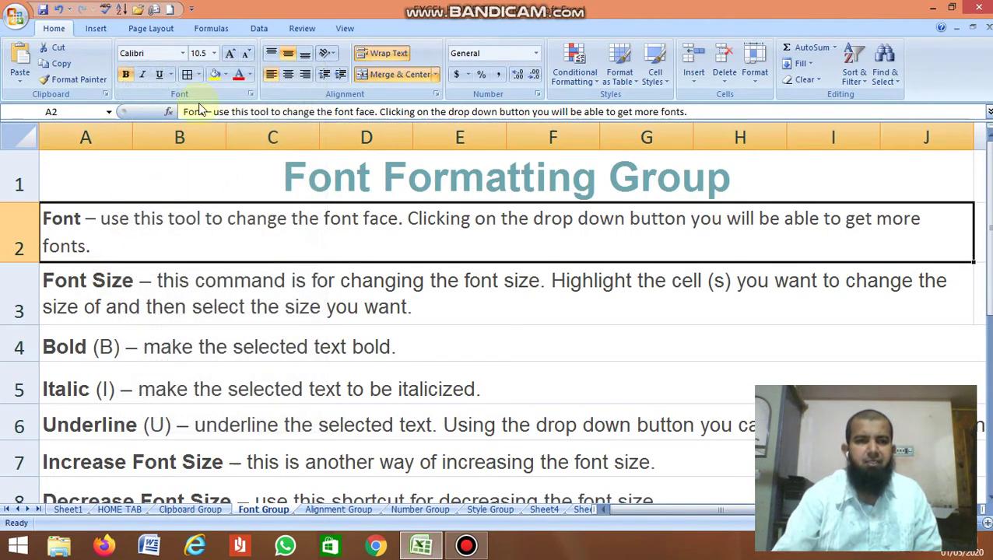
pyautogui.click(78, 283)
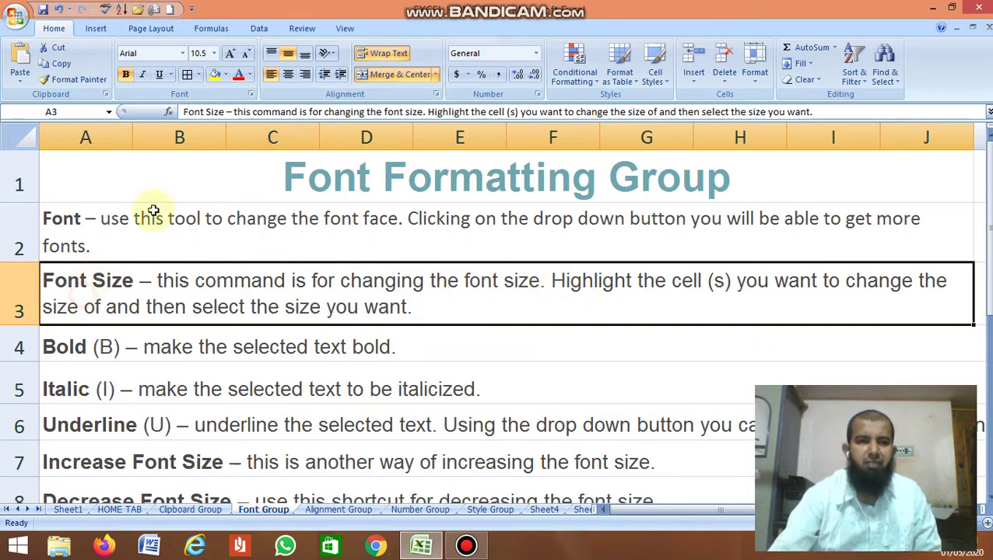
# Set A3's font size to 11 and make all of A4's Bold description bold
pyautogui.click(214, 53)
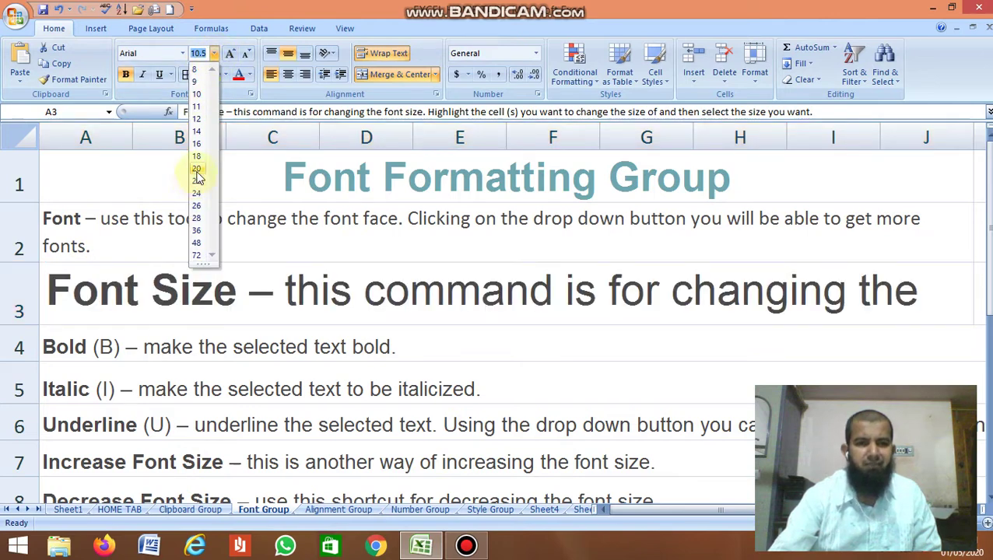
pyautogui.click(197, 106)
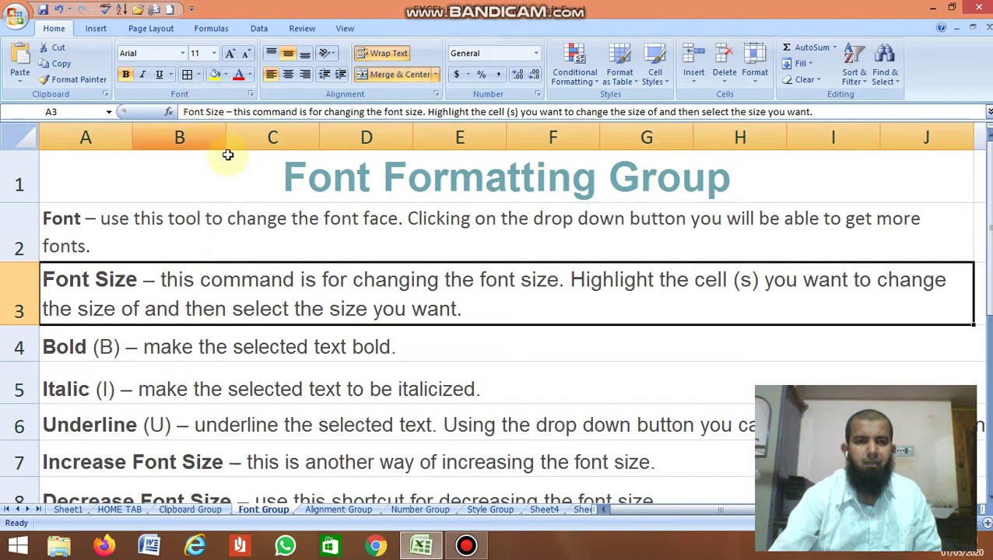
pyautogui.click(79, 350)
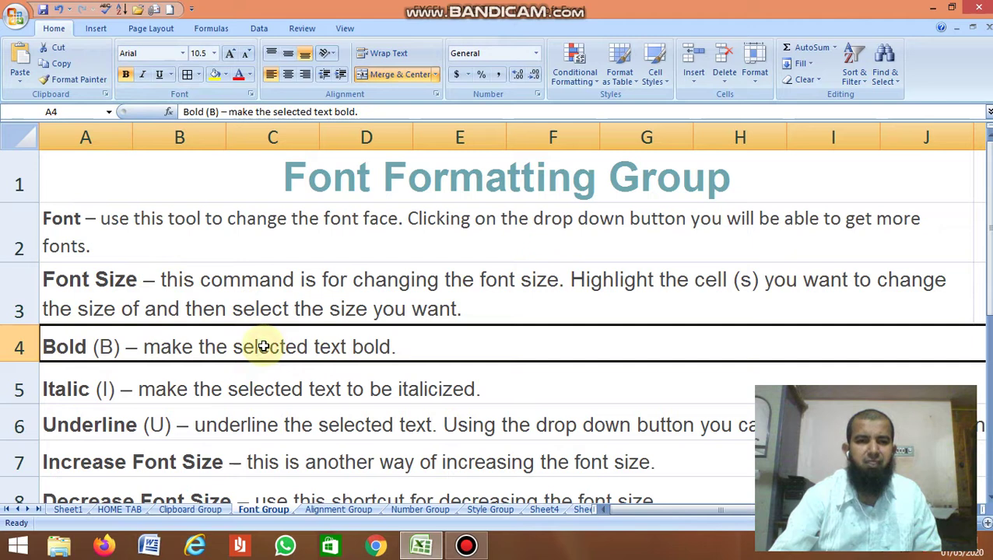
pyautogui.click(125, 75)
pyautogui.click(126, 76)
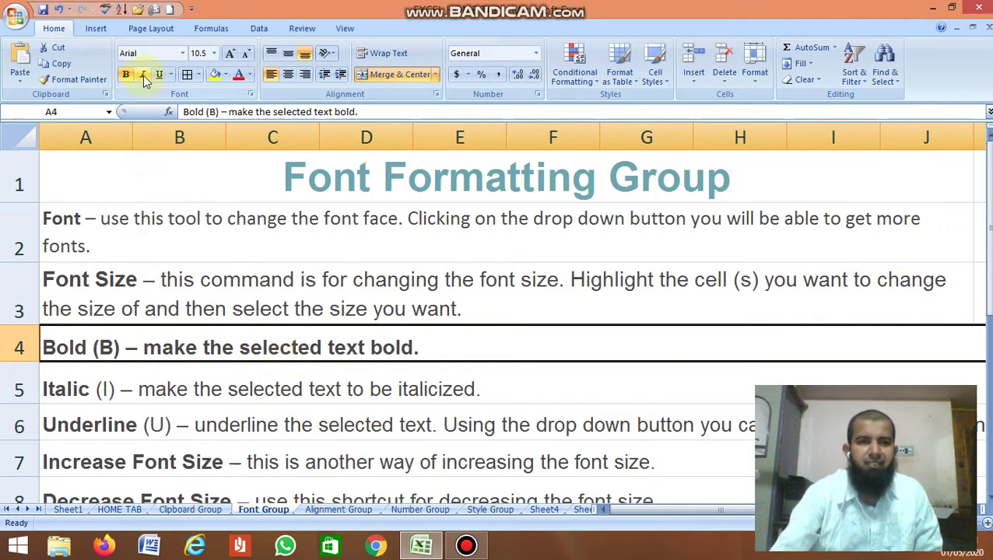
# Italicize A5's description, then try single and double underline on A6's Underline description
pyautogui.click(351, 389)
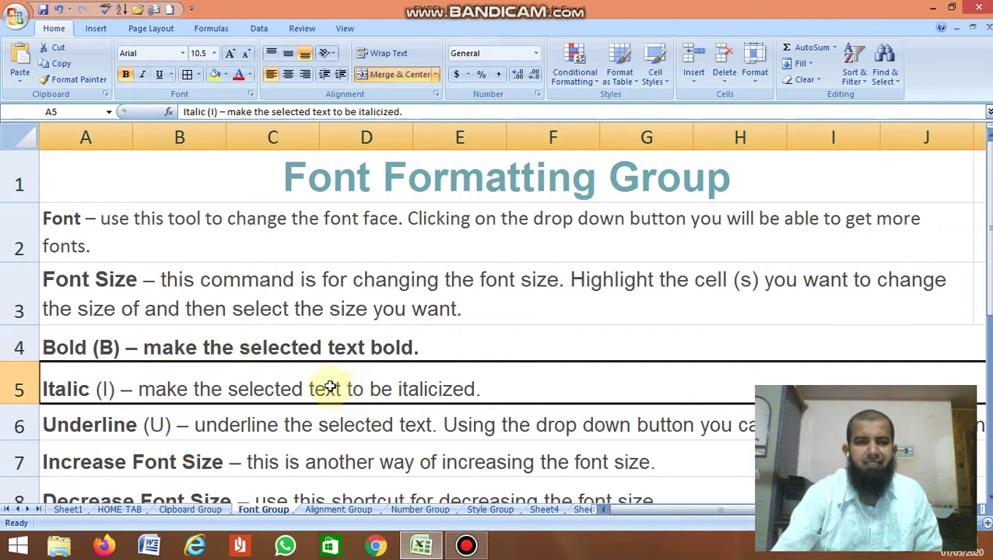
pyautogui.click(145, 74)
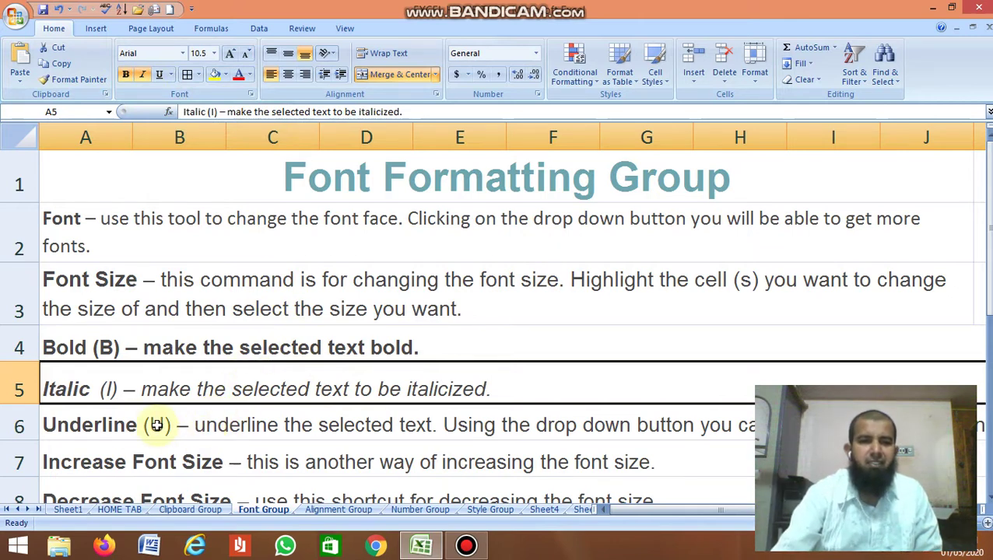
pyautogui.click(133, 423)
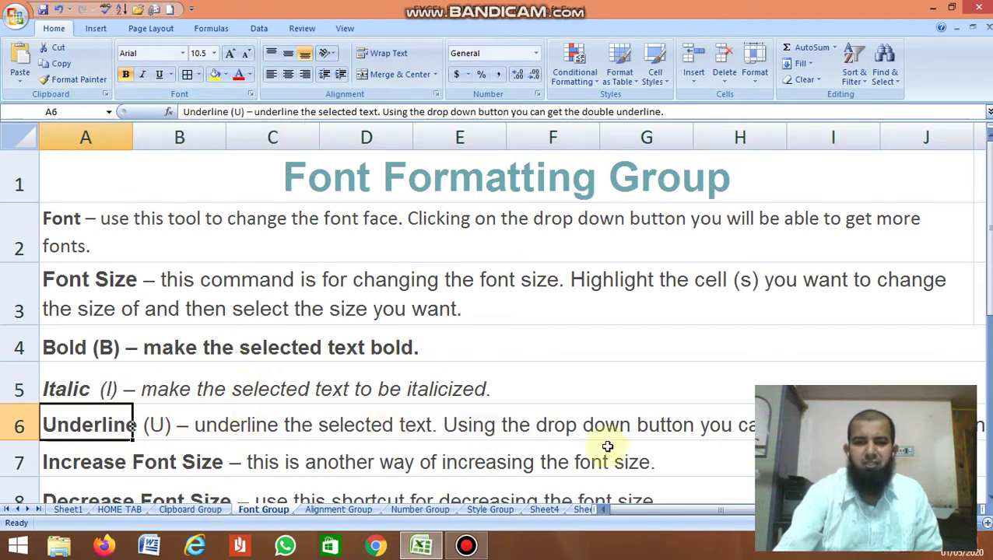
pyautogui.moveTo(684, 509)
pyautogui.mouseDown()
pyautogui.moveTo(704, 510)
pyautogui.moveTo(689, 510)
pyautogui.mouseUp()
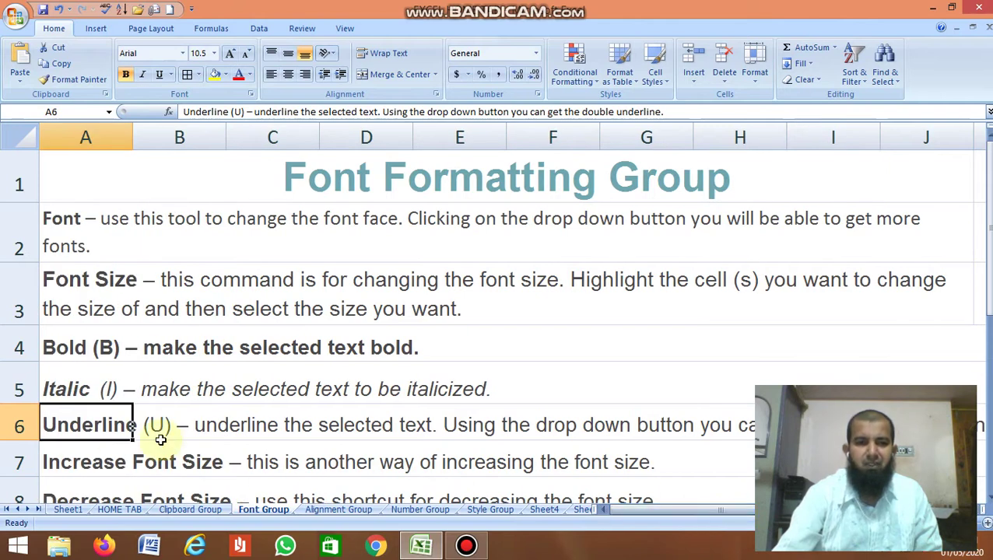
pyautogui.click(160, 74)
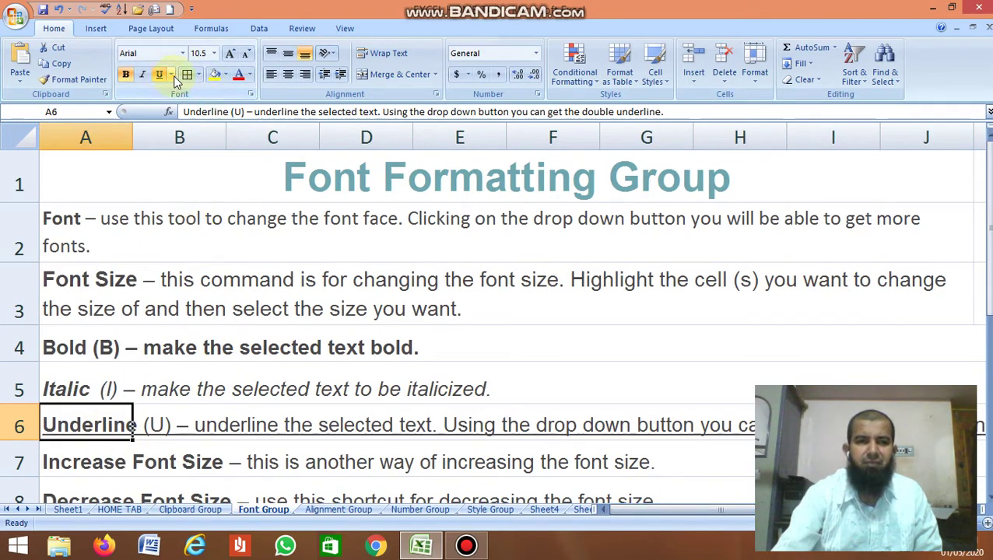
pyautogui.click(171, 76)
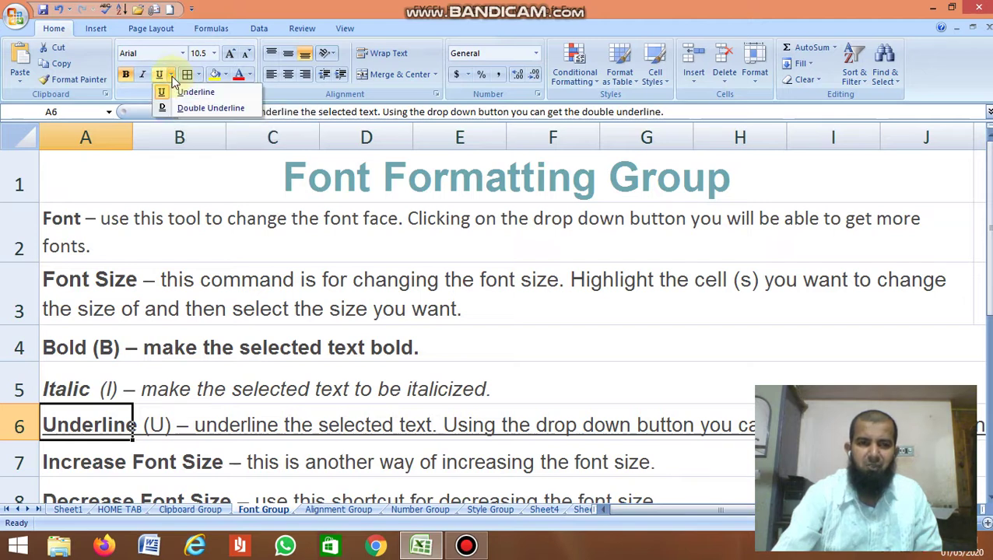
pyautogui.click(184, 109)
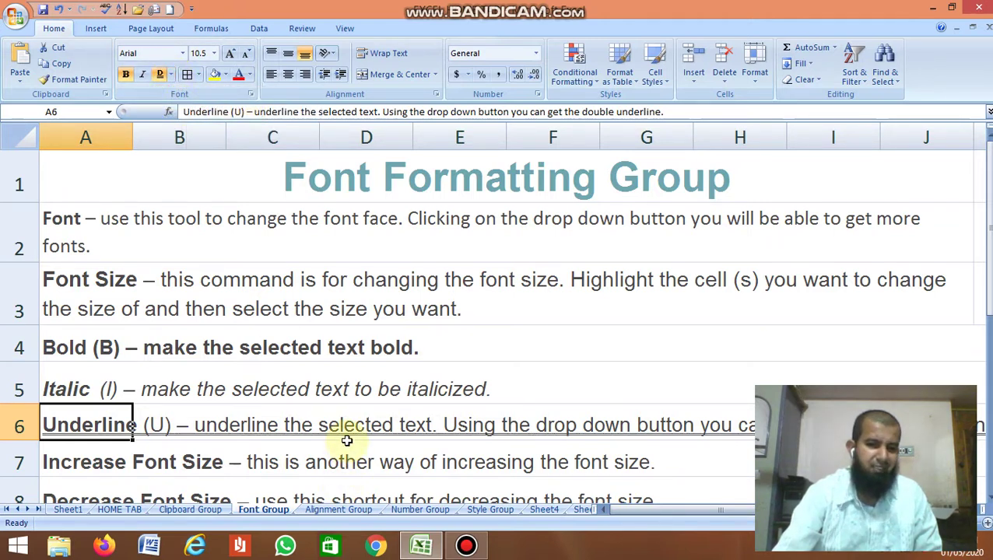
pyautogui.click(161, 75)
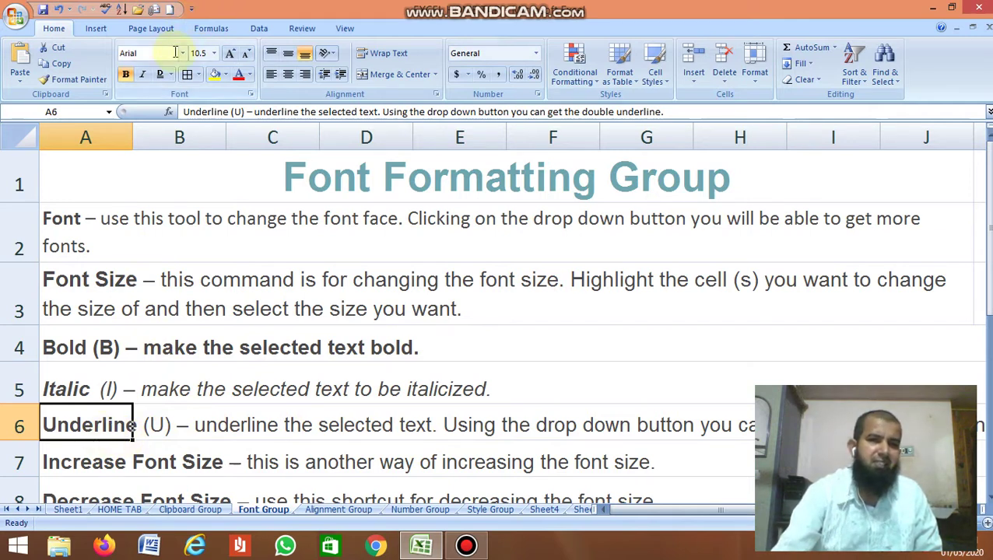
# Enlarge the Increase Font Size description in A7 step by step up to 18
pyautogui.click(103, 465)
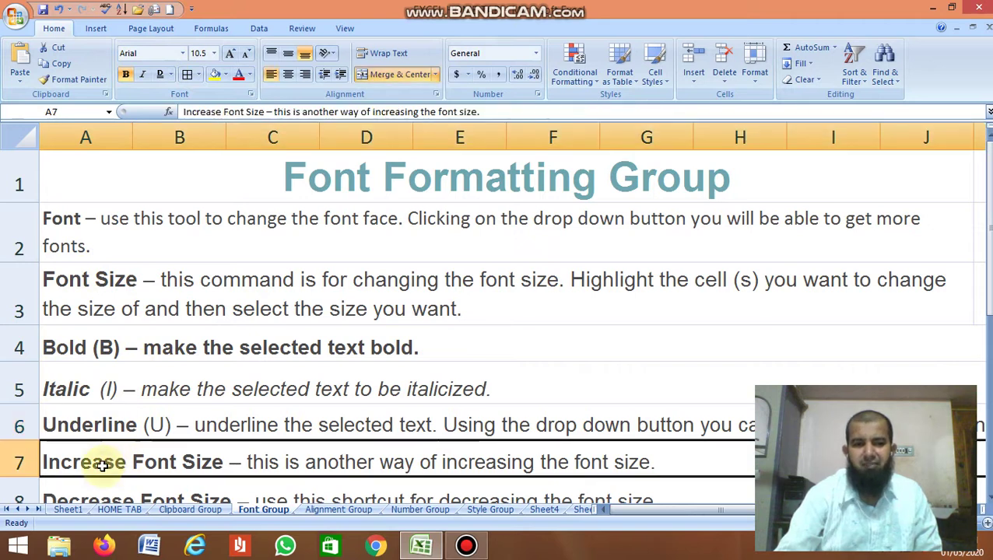
pyautogui.click(236, 59)
pyautogui.click(235, 58)
pyautogui.click(236, 58)
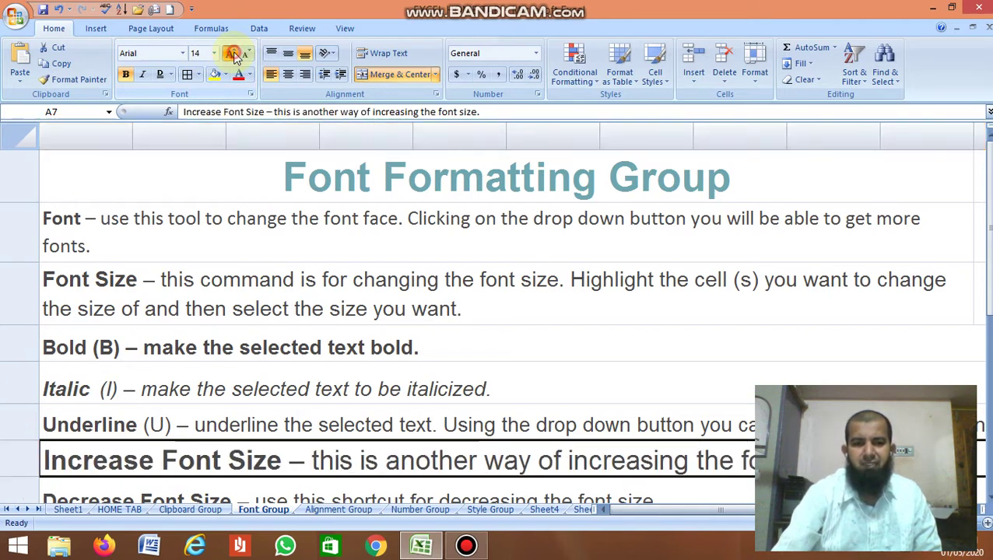
pyautogui.click(236, 58)
pyautogui.click(236, 58)
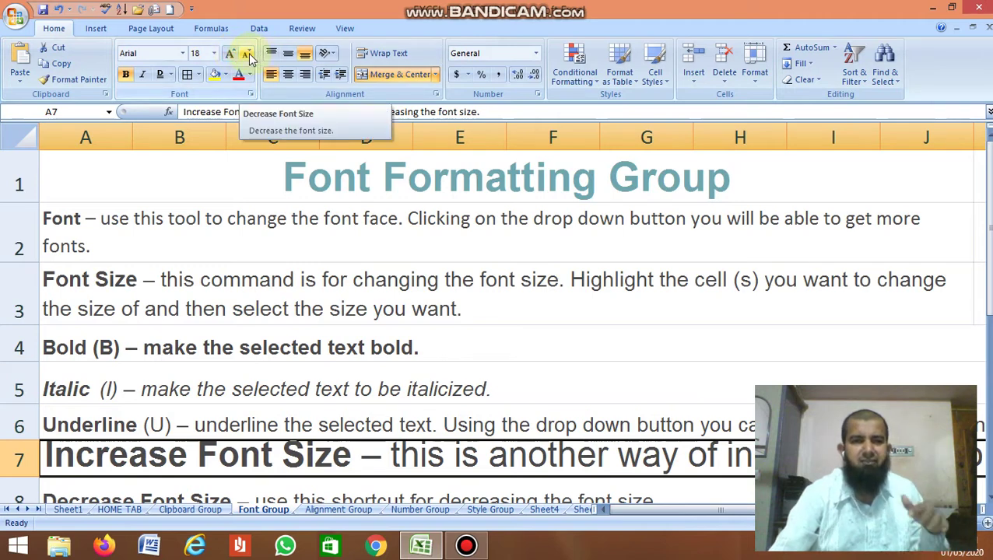
# Shrink A7's text down to size 8, then raise it back to 10
pyautogui.click(248, 58)
pyautogui.click(248, 59)
pyautogui.click(248, 59)
pyautogui.click(248, 58)
pyautogui.click(248, 58)
pyautogui.click(248, 58)
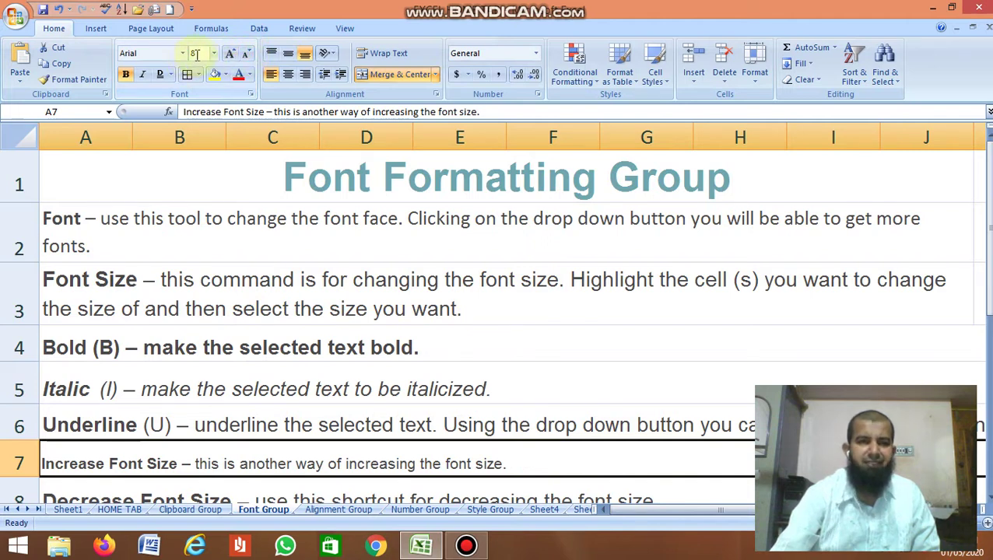
pyautogui.click(231, 58)
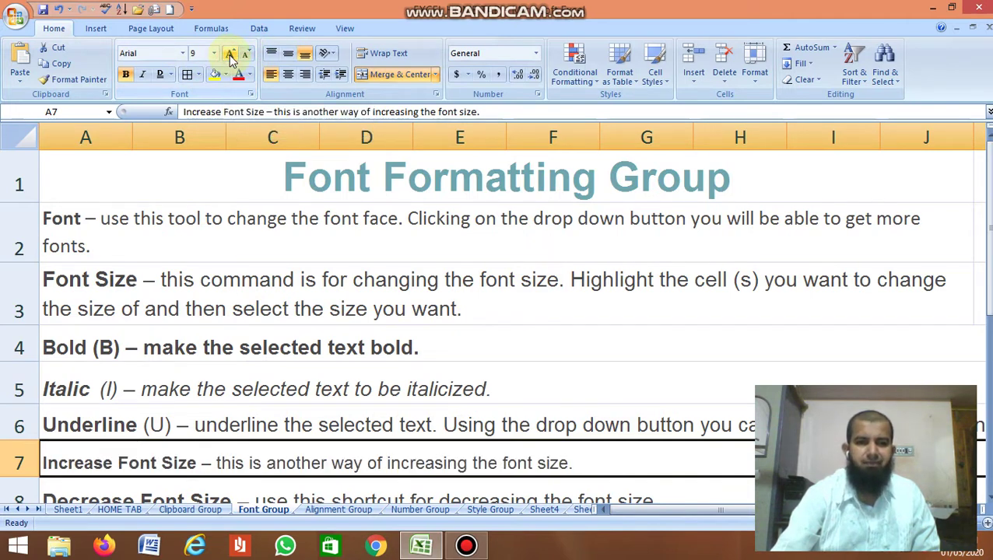
pyautogui.click(230, 58)
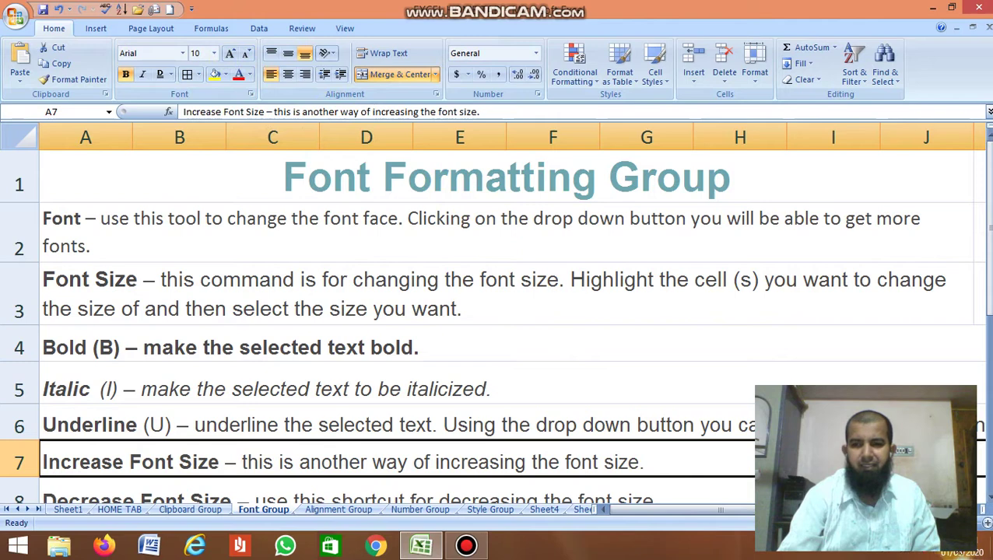
# Add a border around the Borders description in A9:A10
pyautogui.scroll(-3, 495, 311)
pyautogui.scroll(-3, 104, 295)
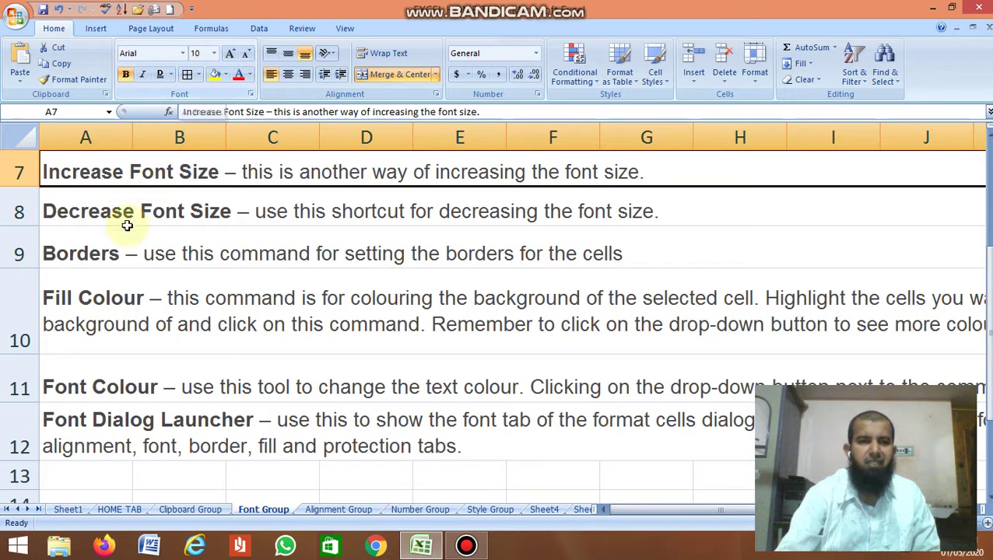
pyautogui.click(76, 252)
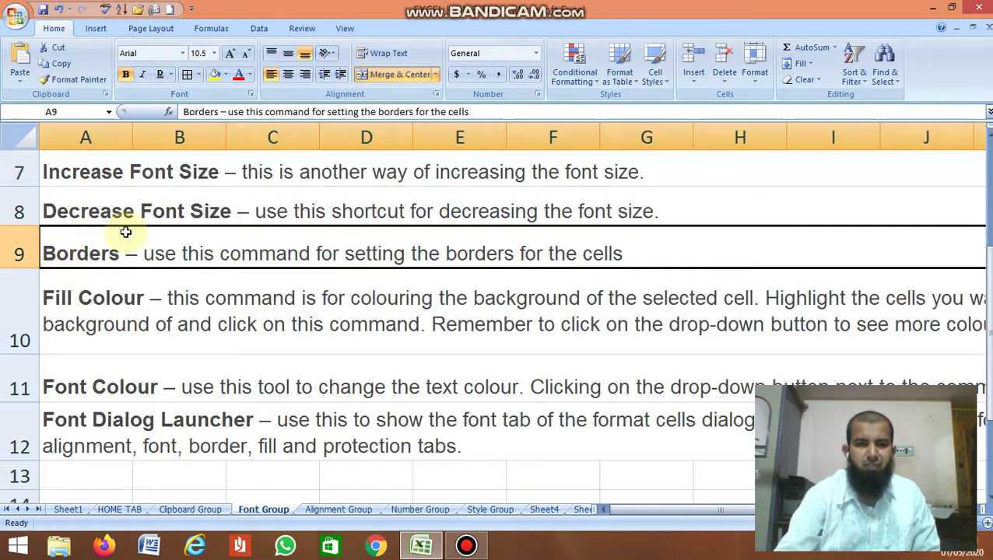
pyautogui.moveTo(97, 247); pyautogui.dragTo(105, 283)
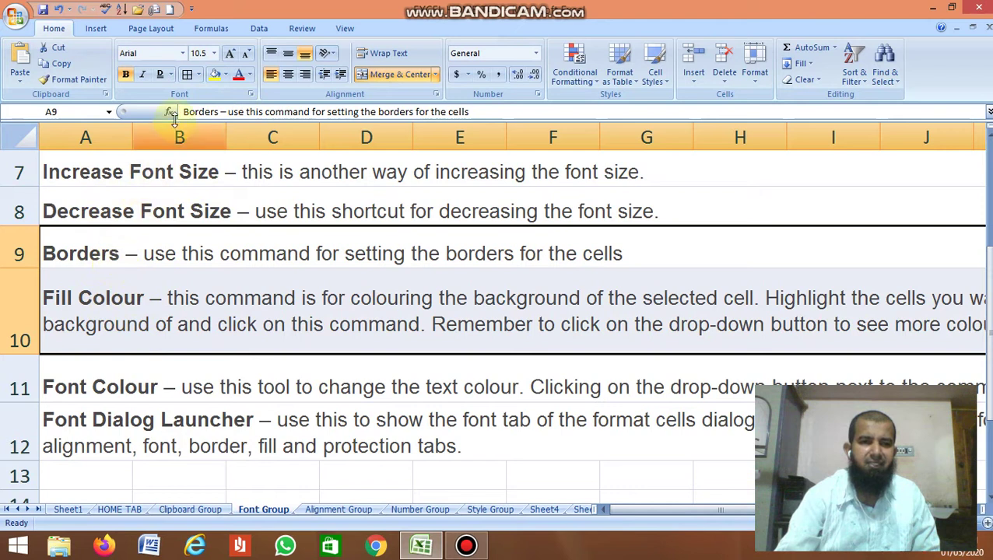
pyautogui.click(191, 75)
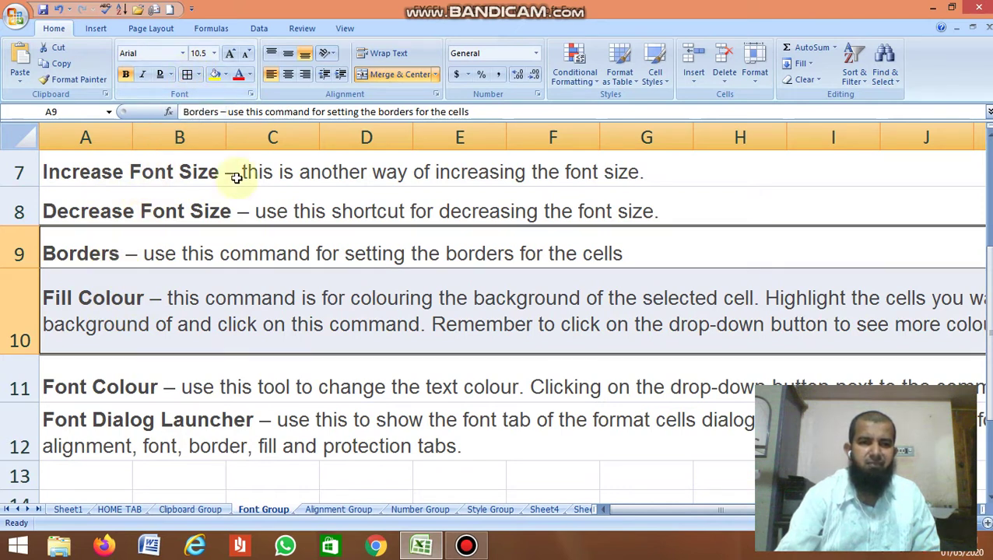
pyautogui.click(315, 421)
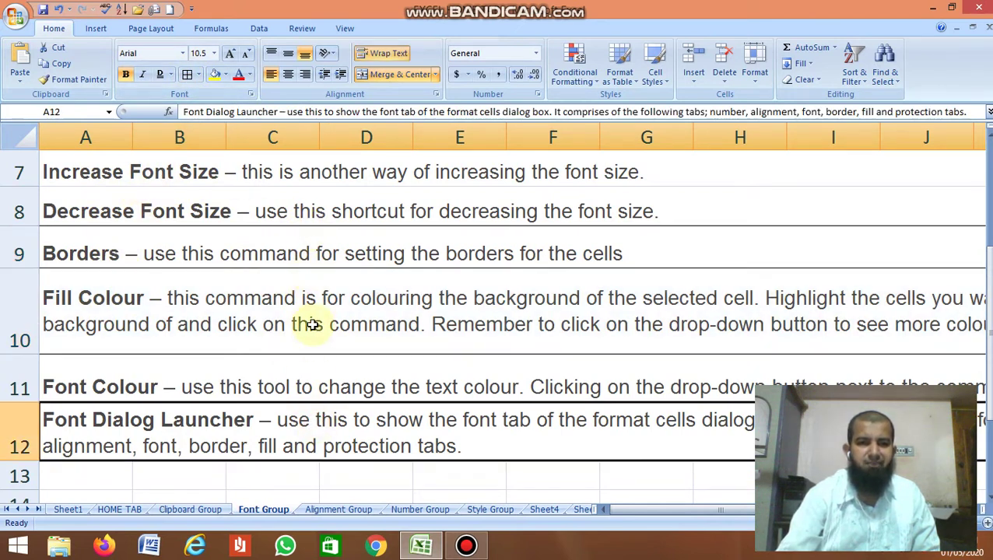
# Add borders around cells F13 through H13
pyautogui.click(498, 478)
pyautogui.click(497, 500)
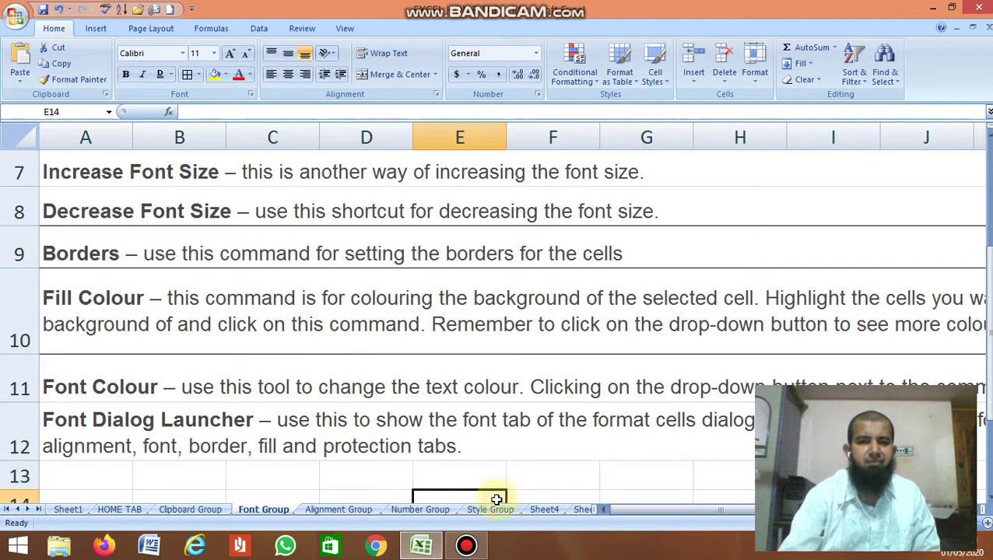
pyautogui.moveTo(554, 471); pyautogui.dragTo(735, 477)
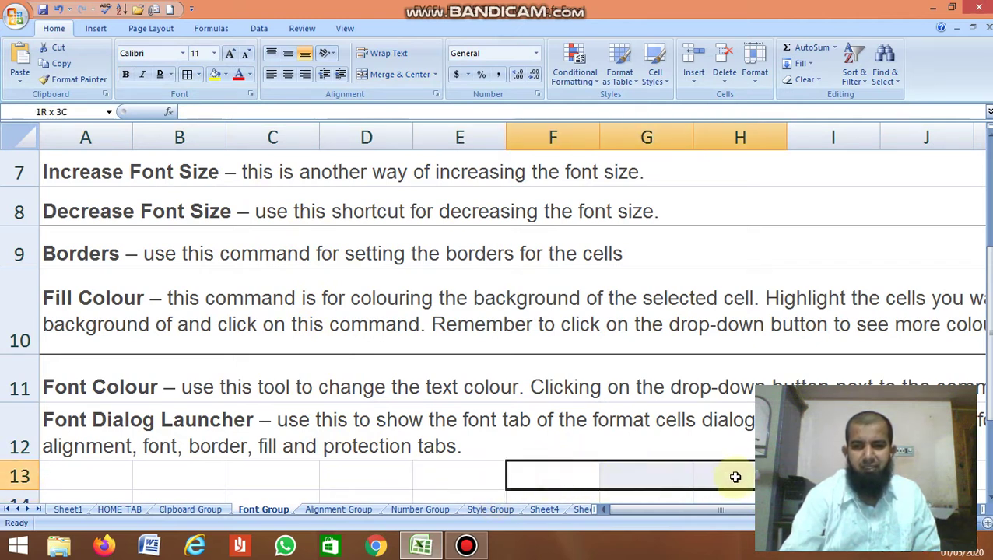
pyautogui.click(187, 75)
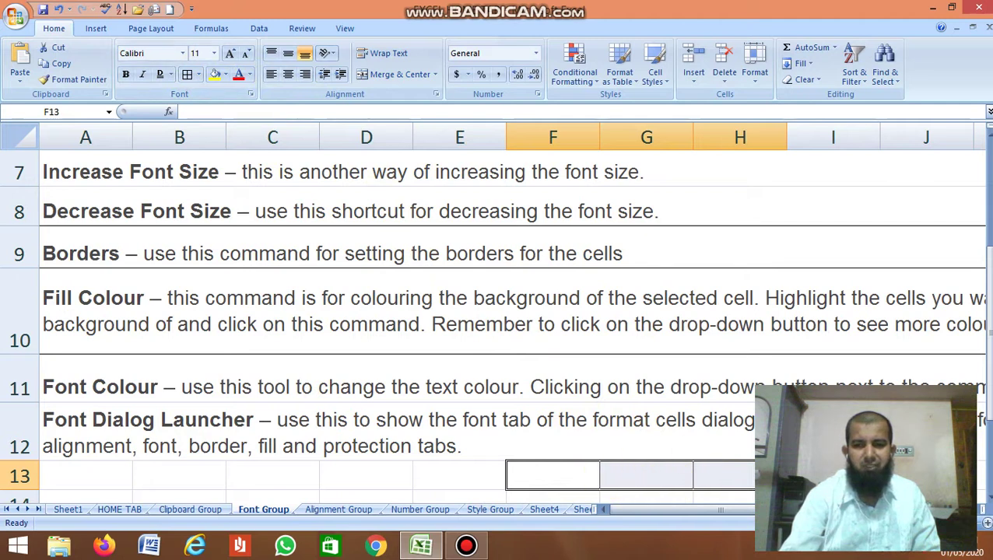
pyautogui.click(832, 476)
pyautogui.click(925, 476)
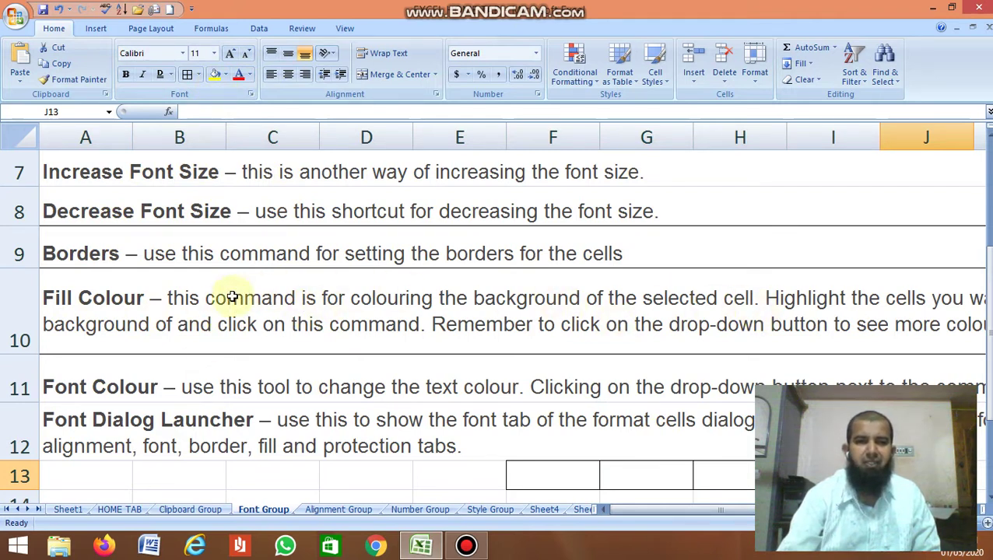
# Fill the Fill Colour row in A10 with yellow and cell F13 with orange
pyautogui.click(144, 301)
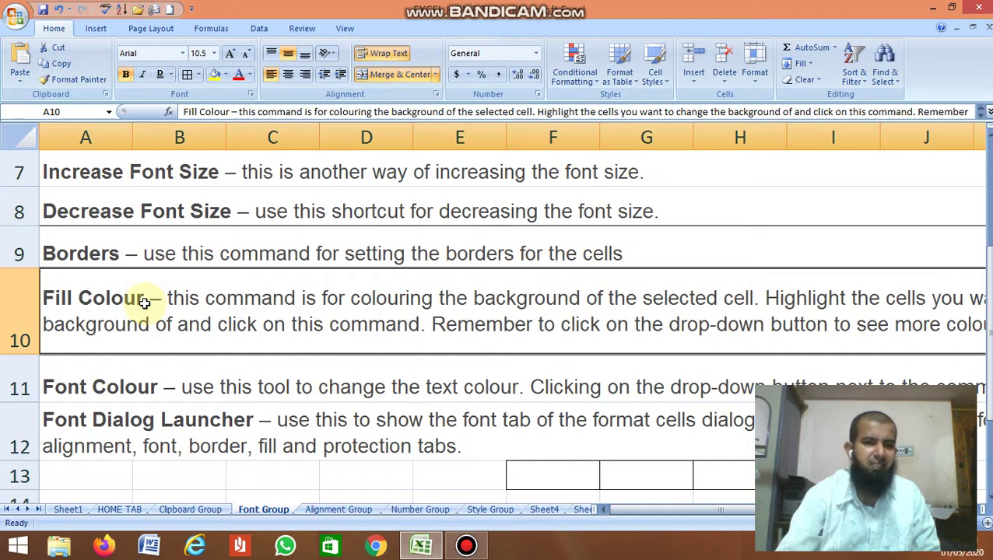
pyautogui.click(215, 76)
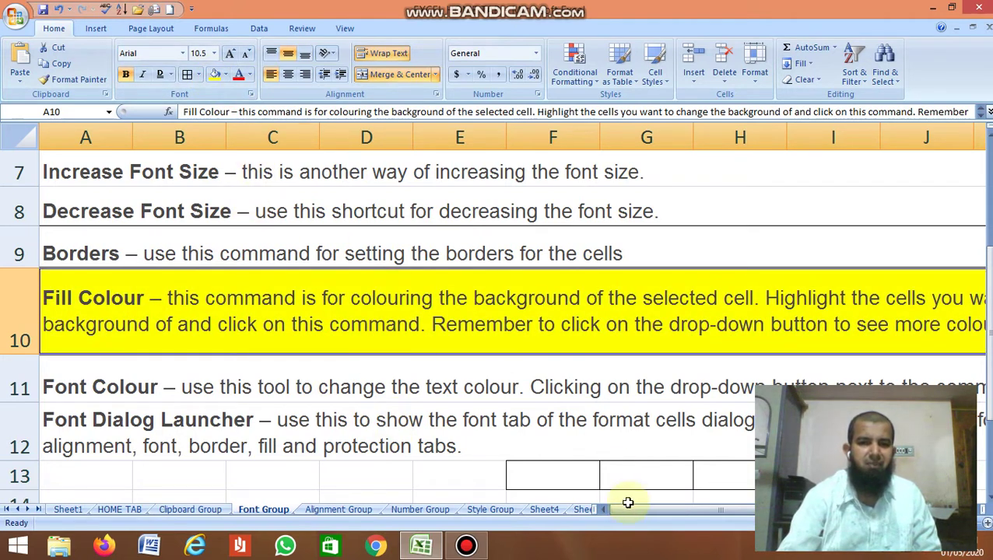
pyautogui.click(557, 475)
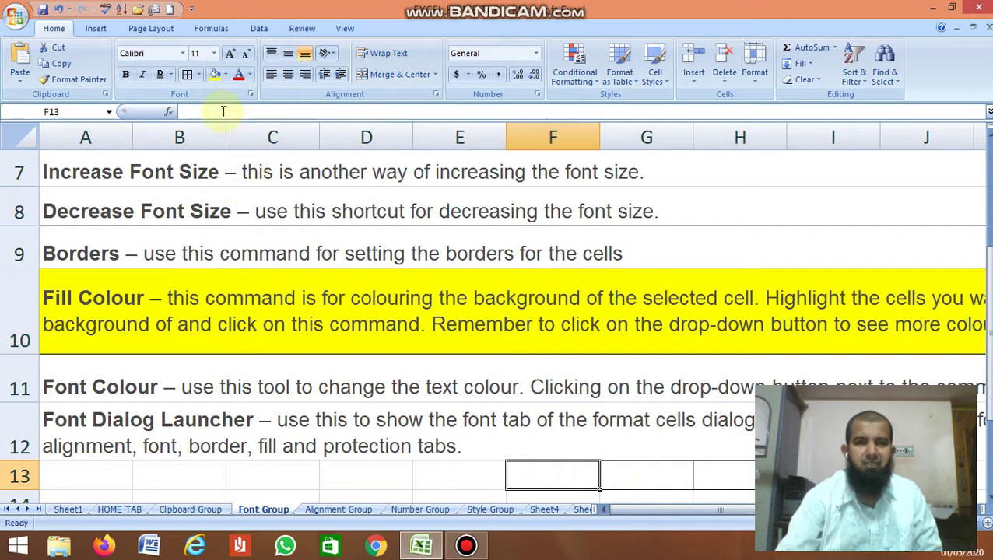
pyautogui.click(224, 75)
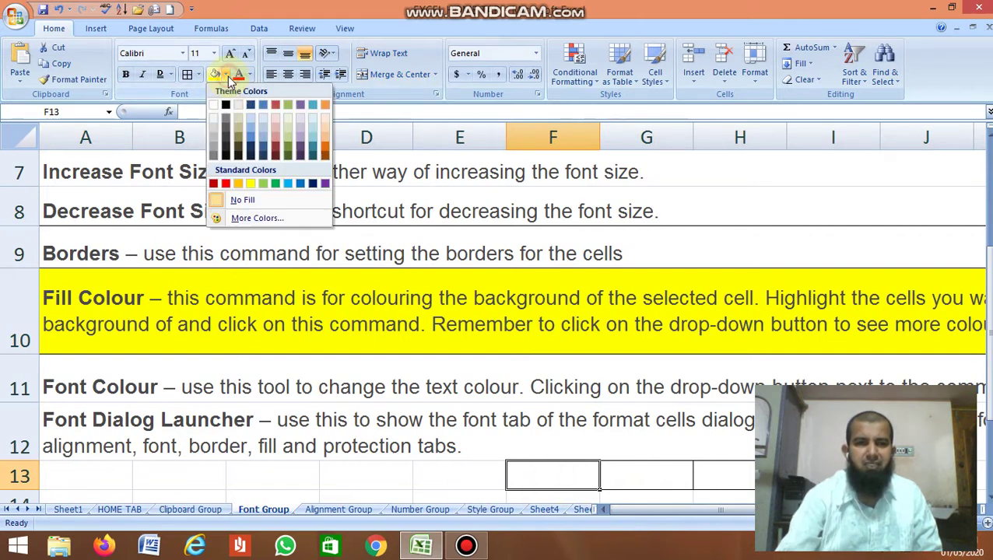
pyautogui.click(324, 147)
pyautogui.click(641, 479)
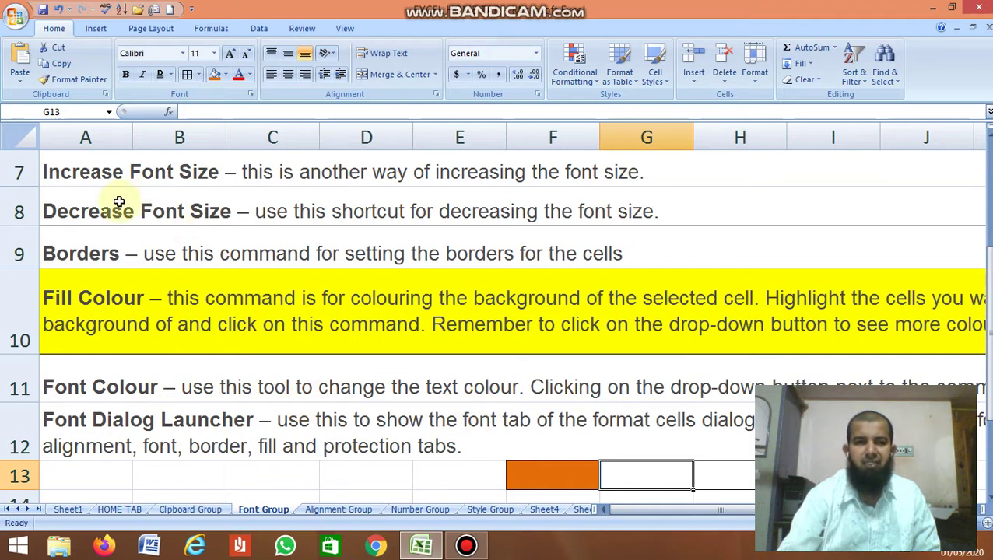
# Color the Decrease Font Size text in A8 red and the Borders text in A9 blue
pyautogui.click(87, 209)
pyautogui.click(241, 78)
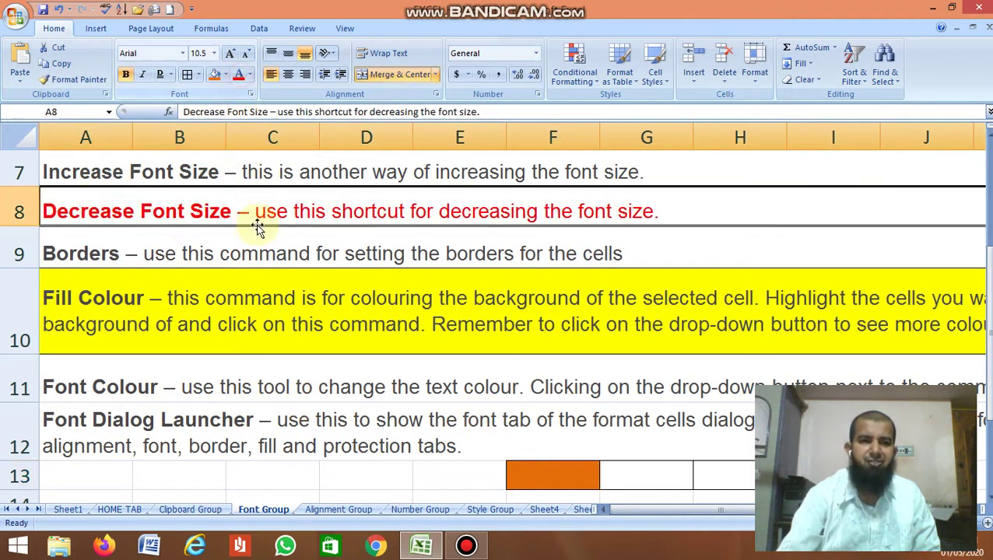
pyautogui.click(115, 249)
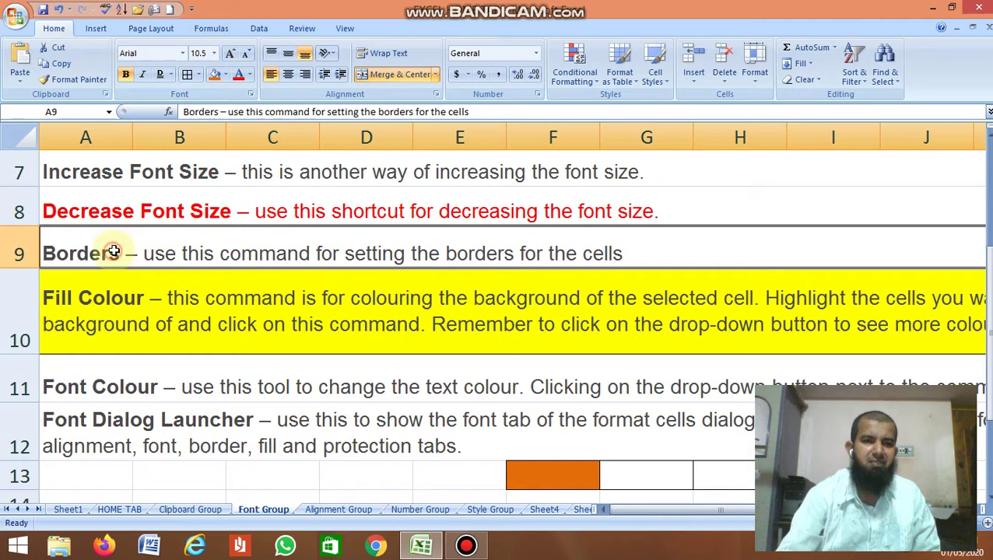
pyautogui.click(250, 75)
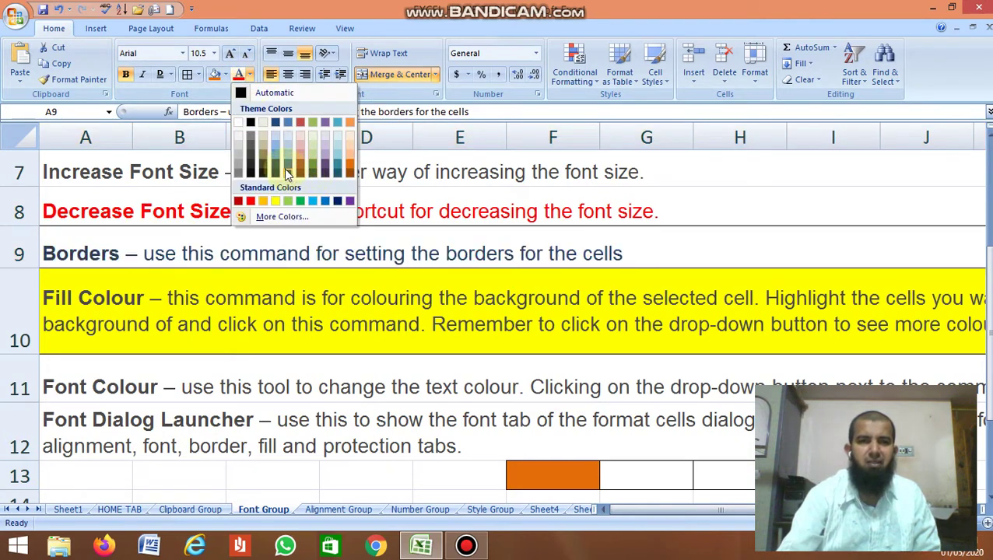
pyautogui.click(273, 157)
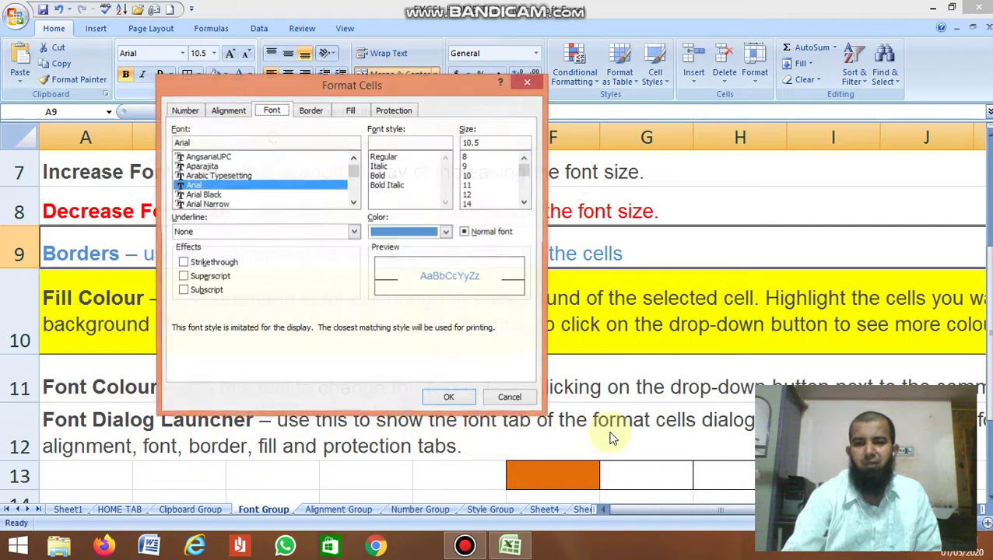
pyautogui.click(186, 113)
pyautogui.click(228, 111)
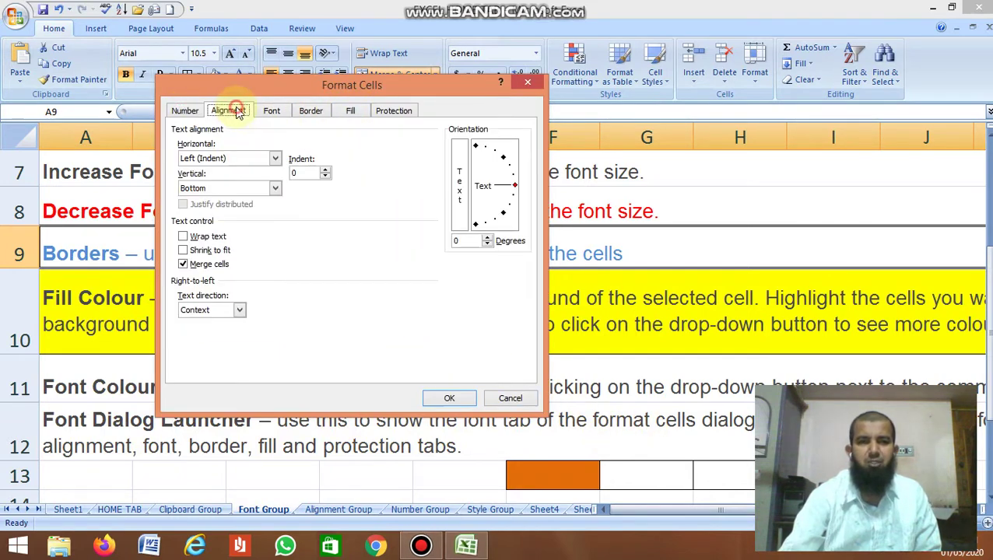
pyautogui.click(272, 111)
pyautogui.click(311, 113)
pyautogui.click(350, 110)
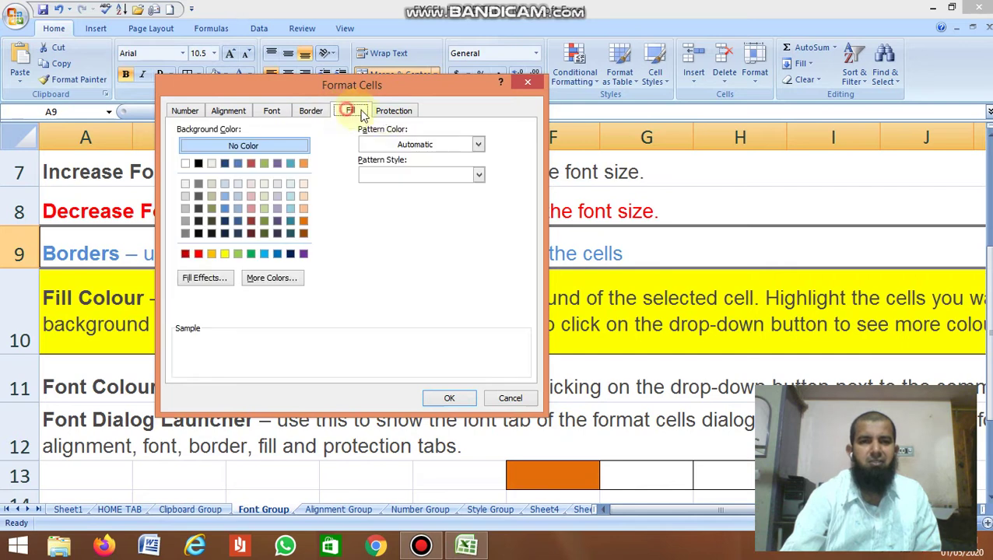
pyautogui.click(395, 111)
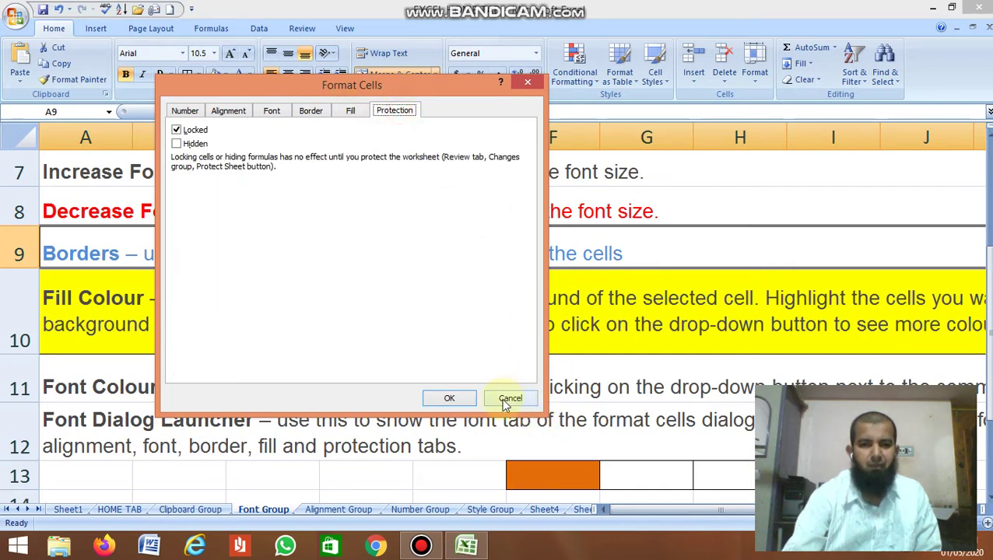
pyautogui.click(510, 398)
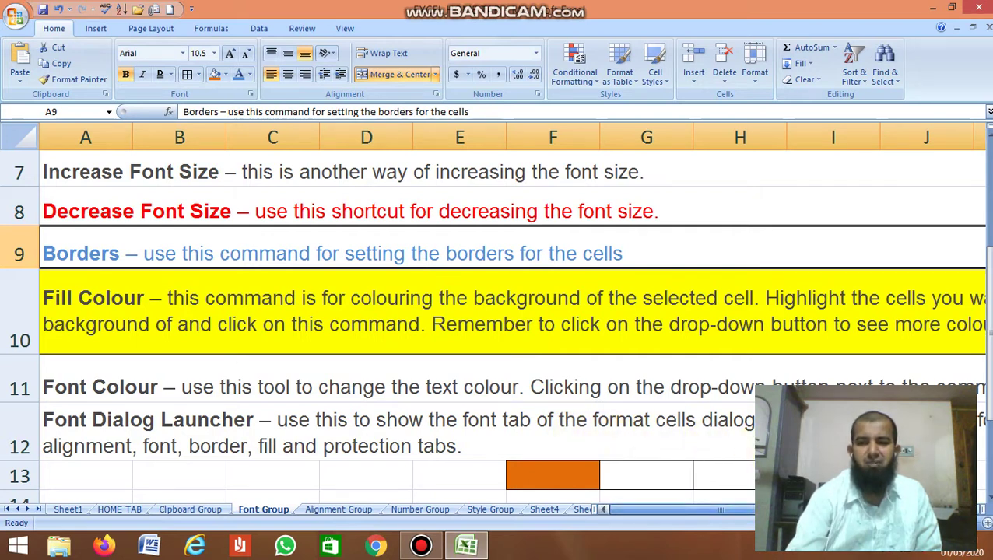
pyautogui.hscroll(2, 498, 311)
pyautogui.hscroll(1, 498, 312)
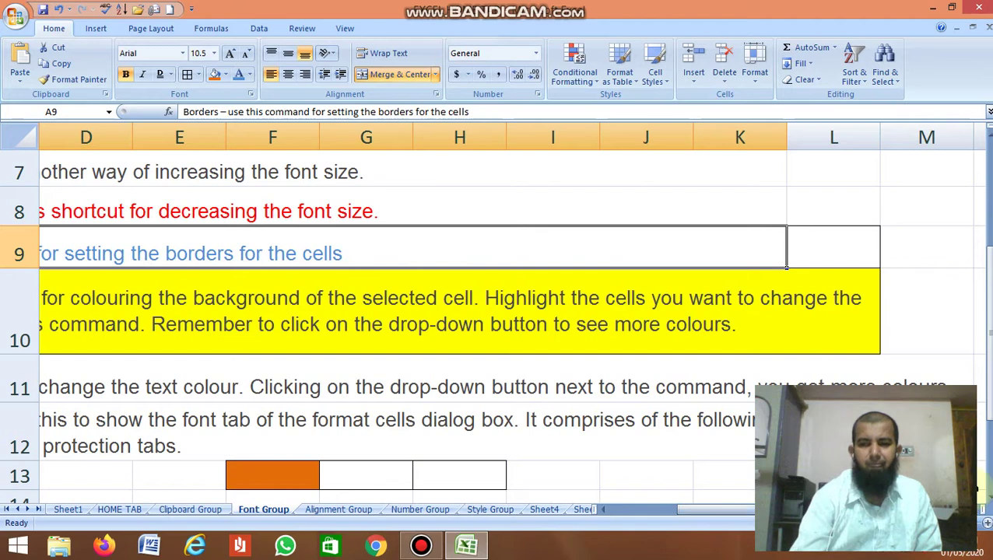
pyautogui.scroll(-5, 988, 502)
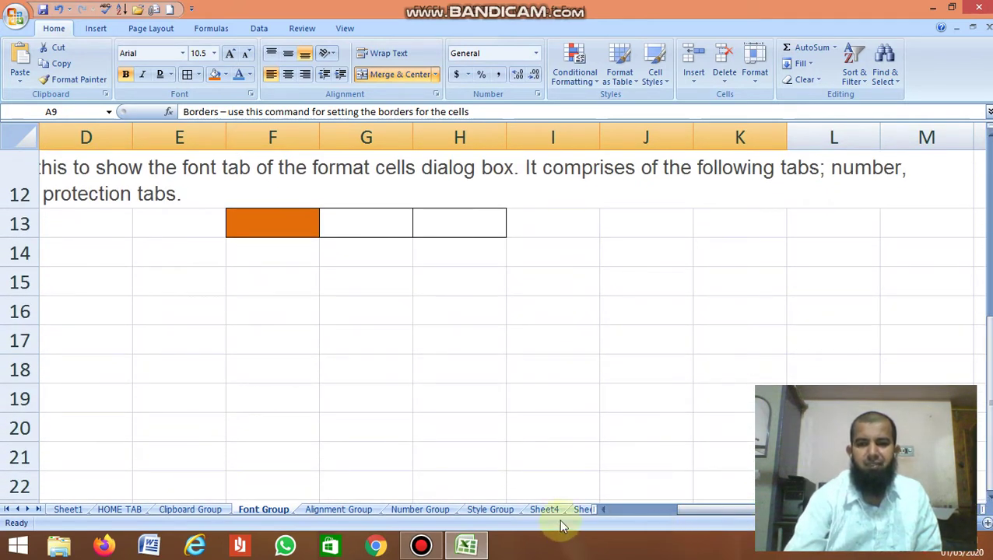
pyautogui.click(604, 509)
pyautogui.click(604, 510)
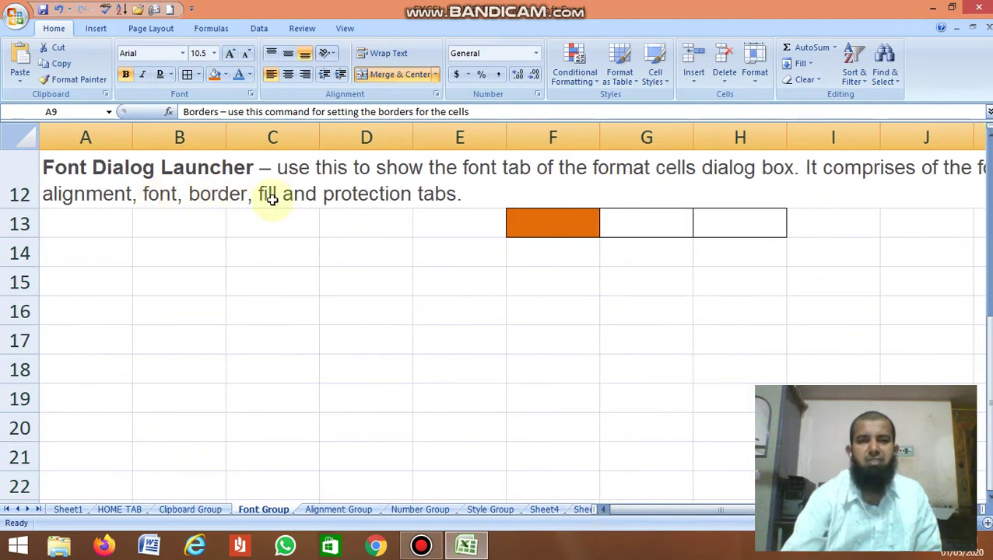
pyautogui.click(250, 94)
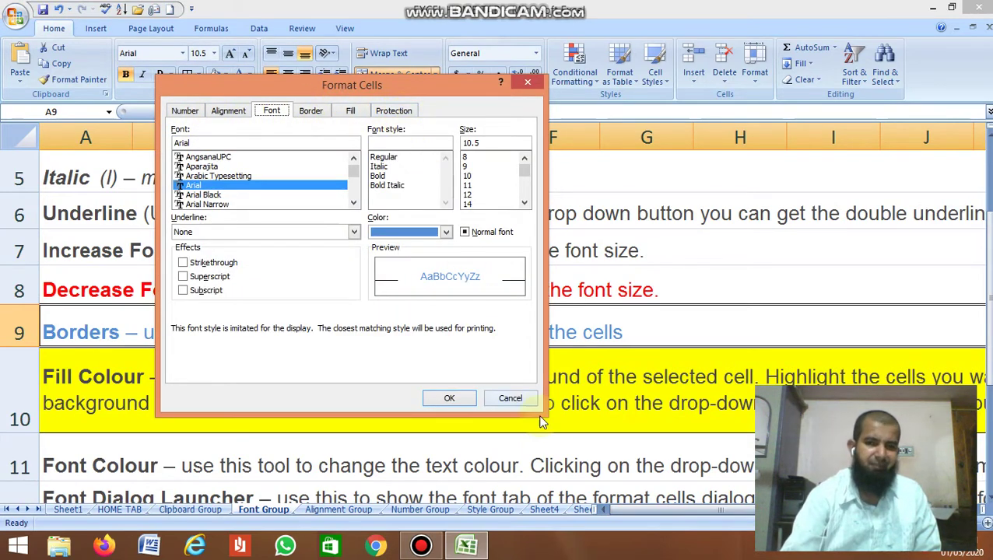
pyautogui.click(450, 399)
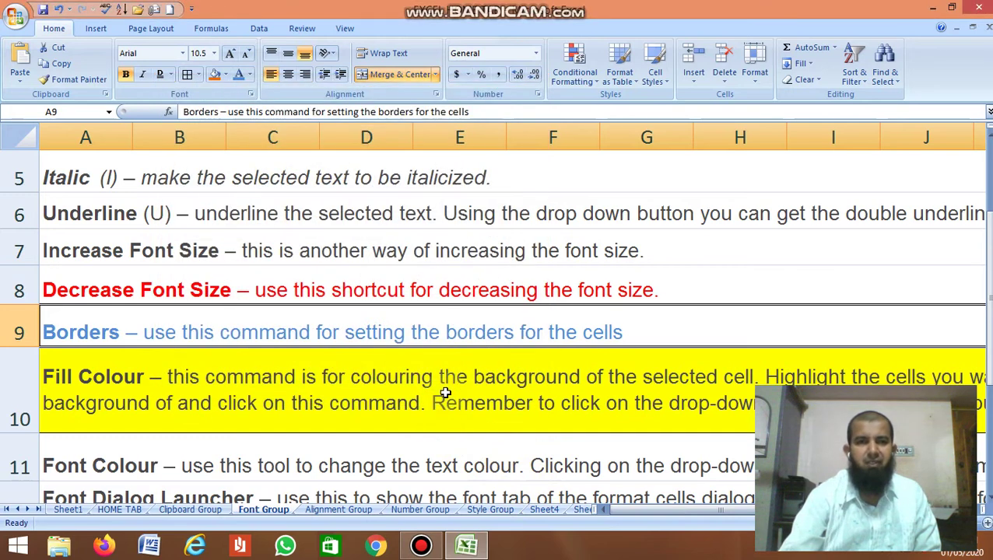
pyautogui.click(327, 510)
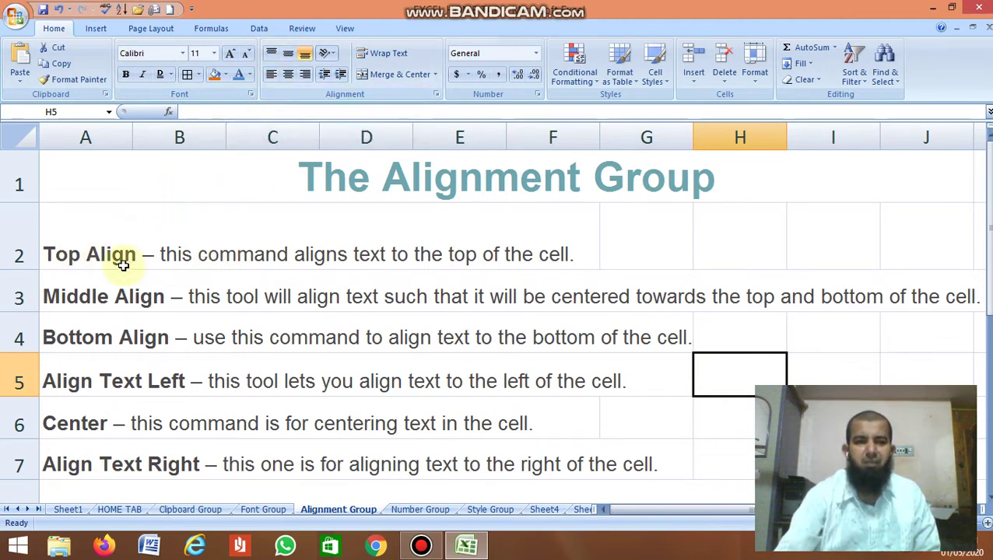
pyautogui.click(99, 251)
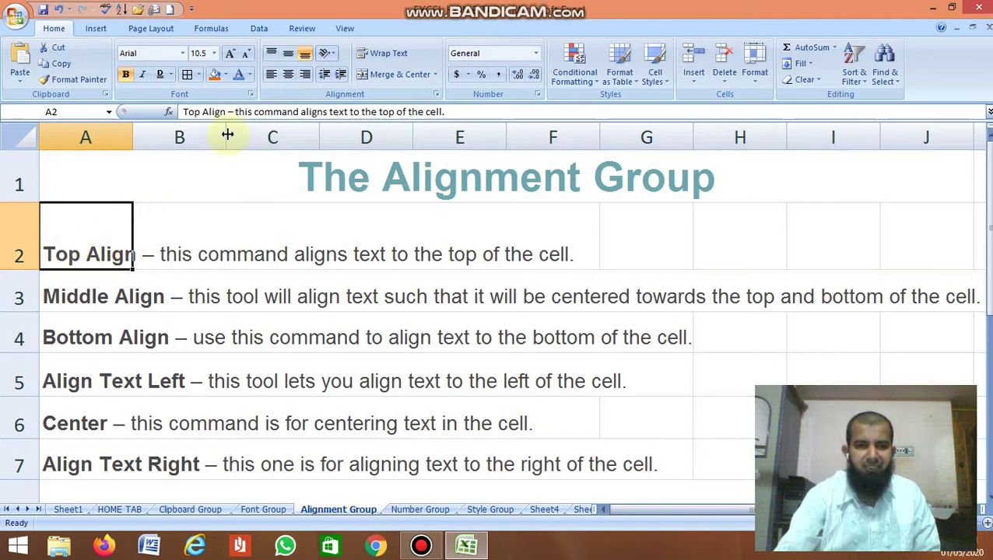
pyautogui.click(272, 53)
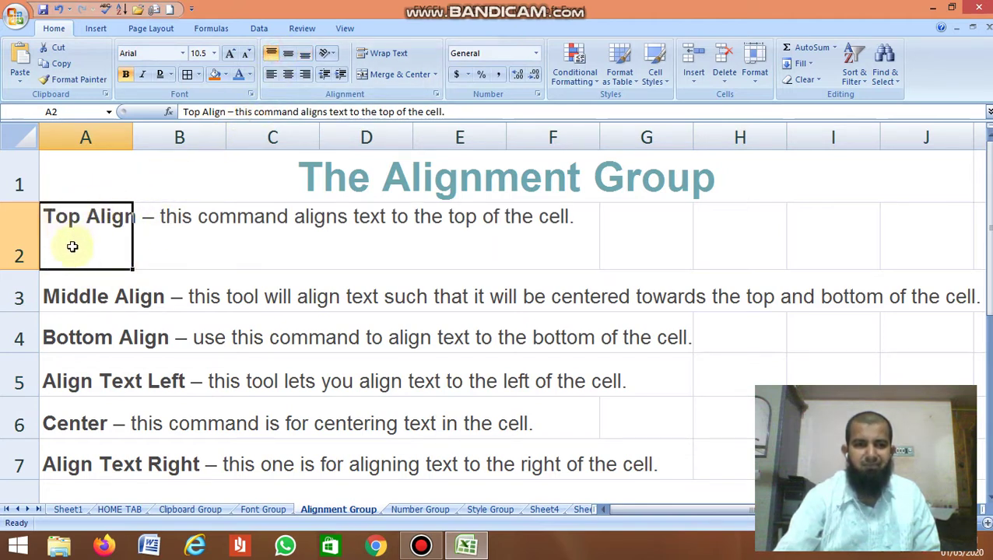
pyautogui.click(288, 53)
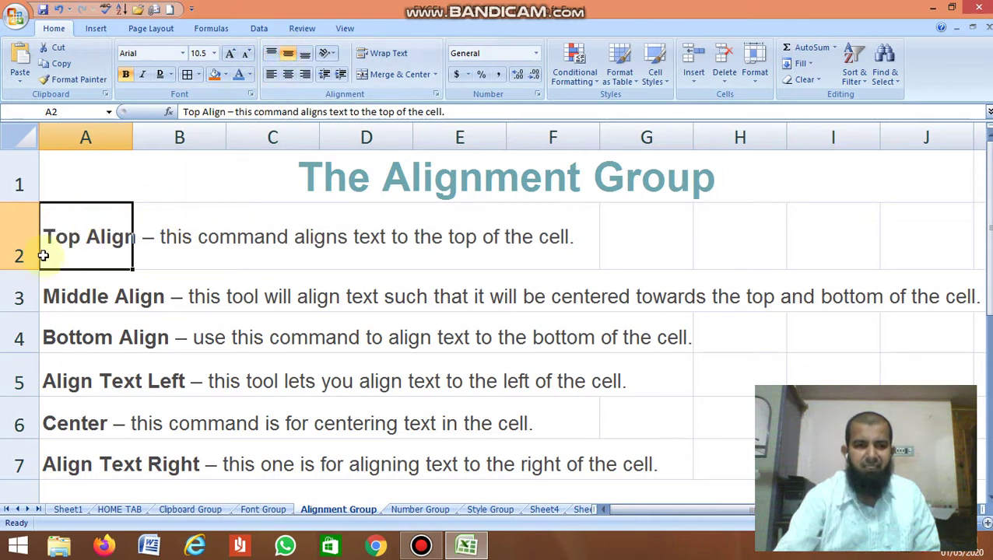
pyautogui.click(305, 57)
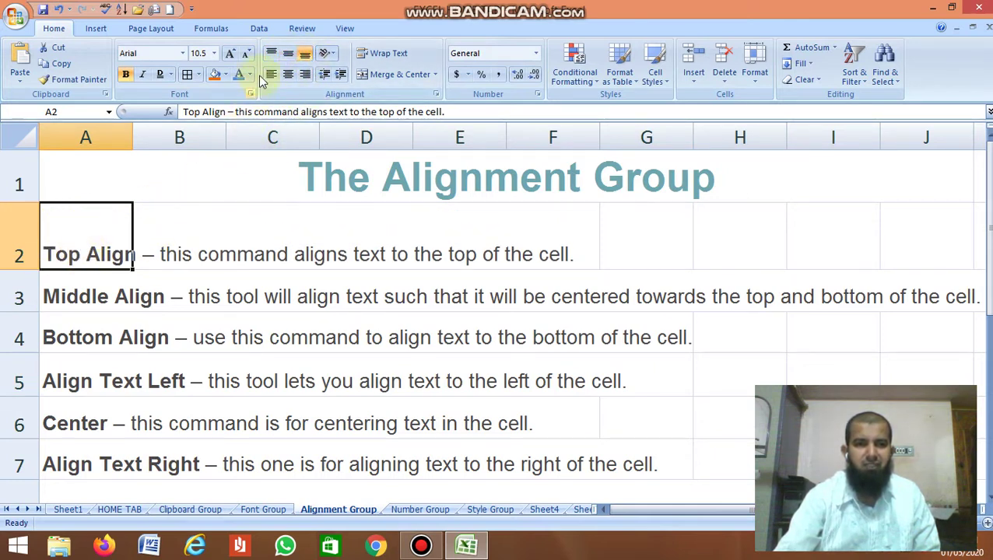
pyautogui.click(271, 56)
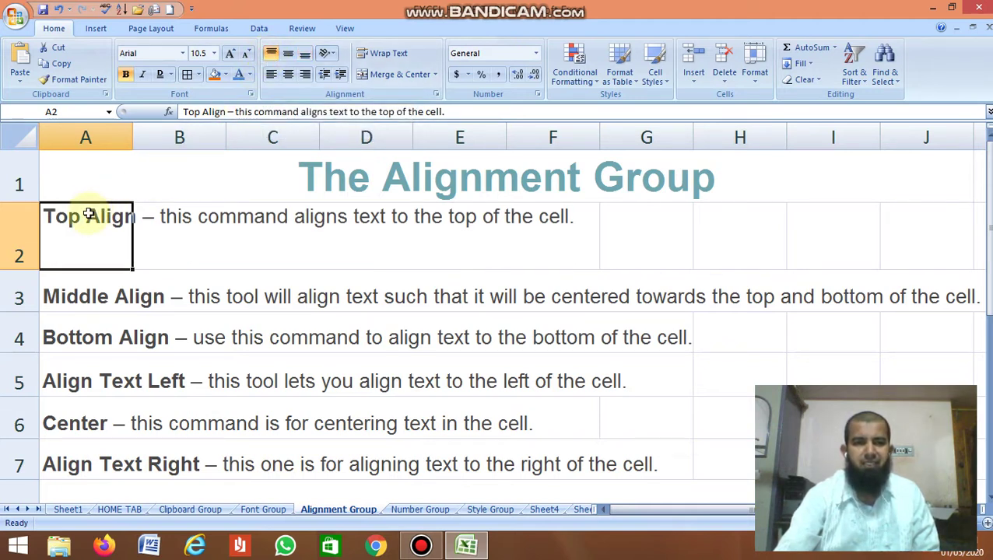
pyautogui.click(288, 53)
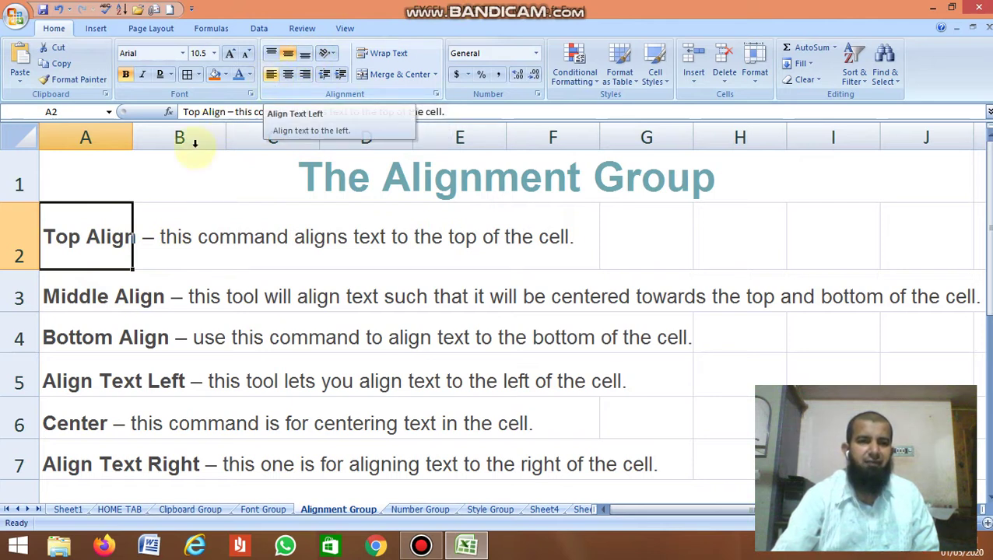
pyautogui.click(289, 75)
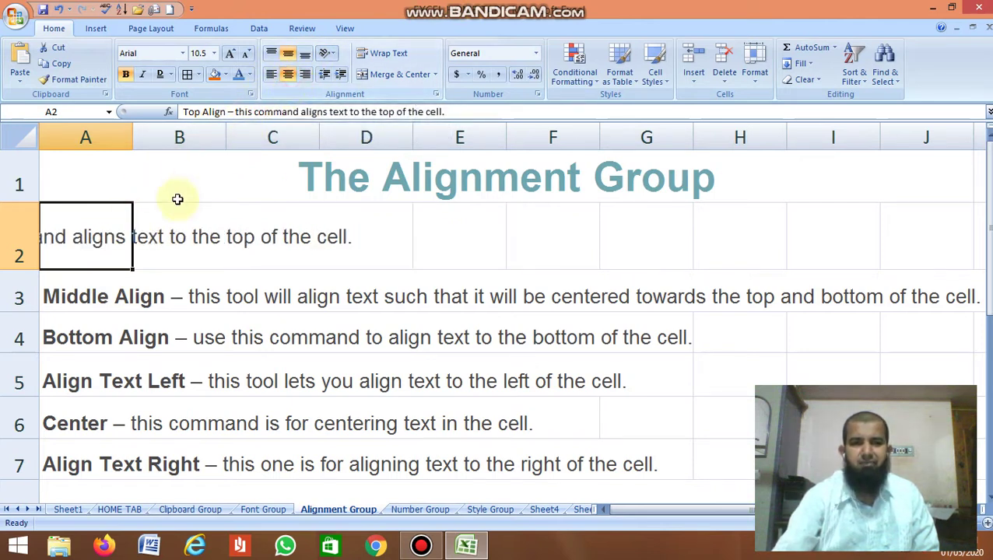
pyautogui.click(308, 75)
pyautogui.click(268, 76)
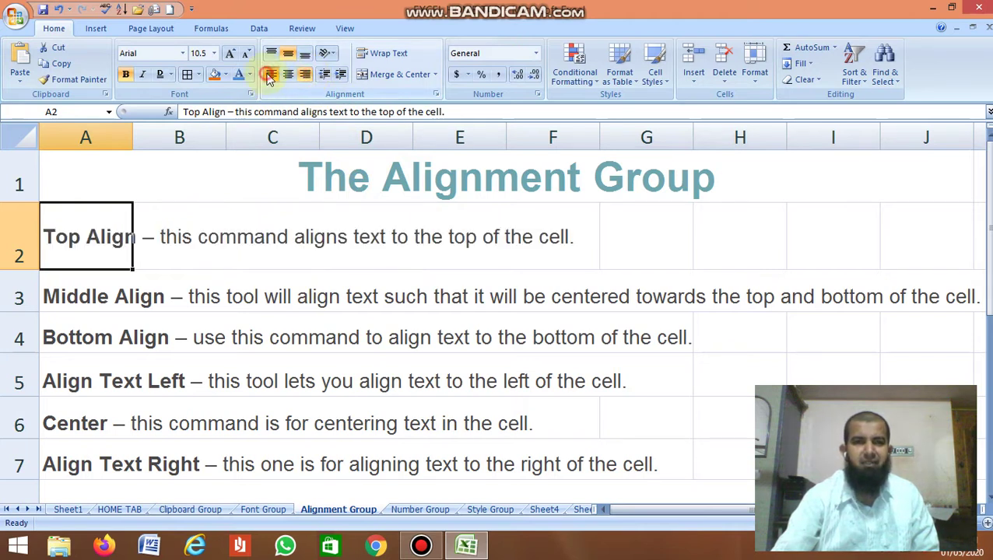
pyautogui.click(745, 219)
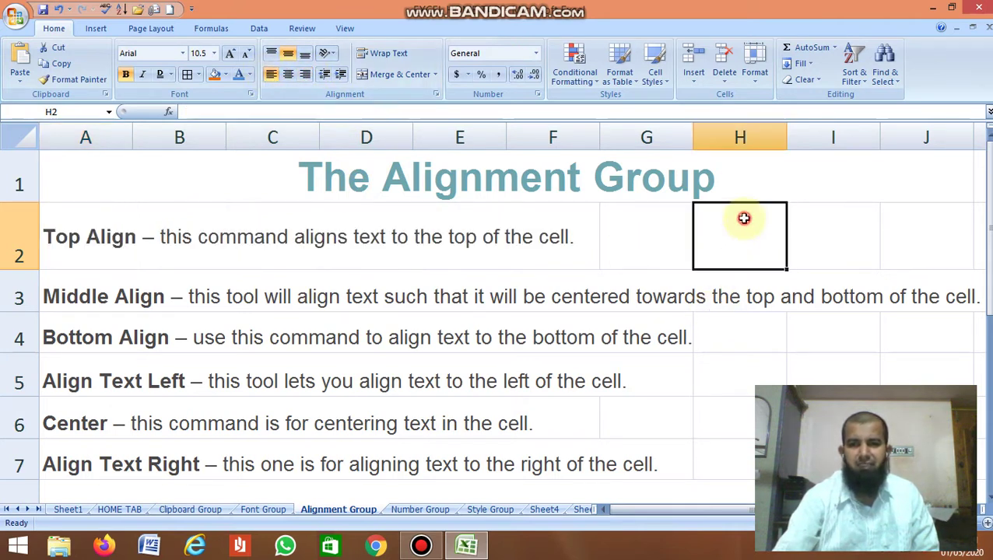
pyautogui.click(843, 228)
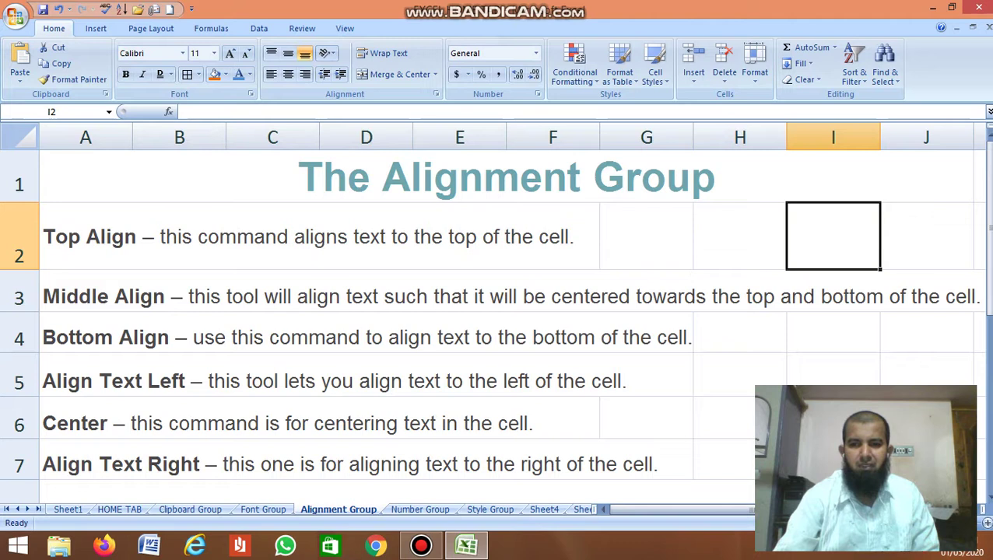
pyautogui.click(833, 460)
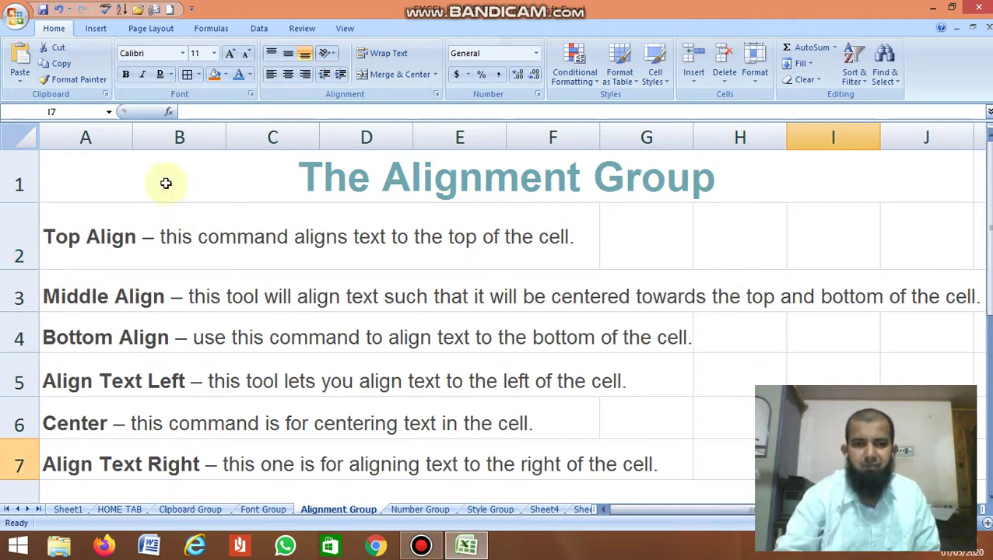
pyautogui.click(828, 211)
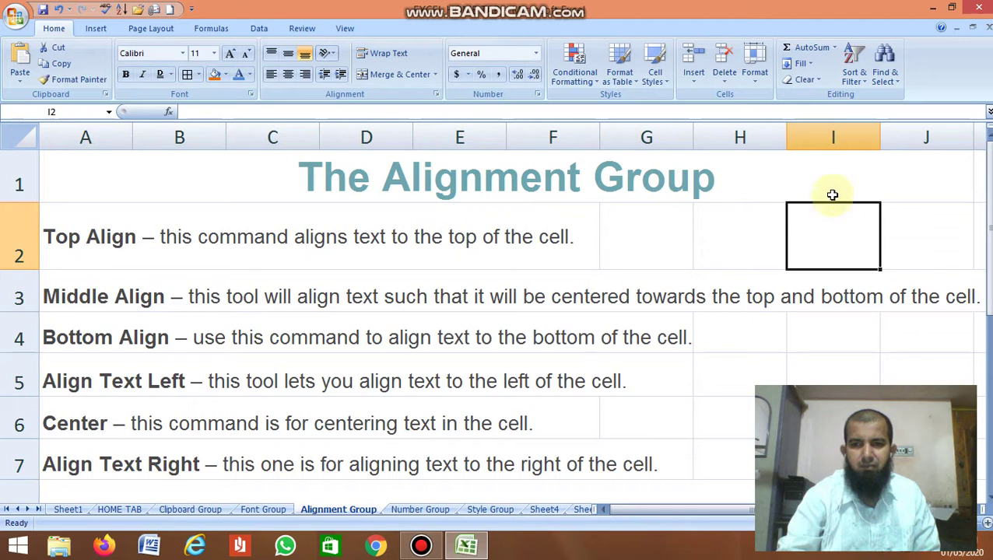
pyautogui.write('x')
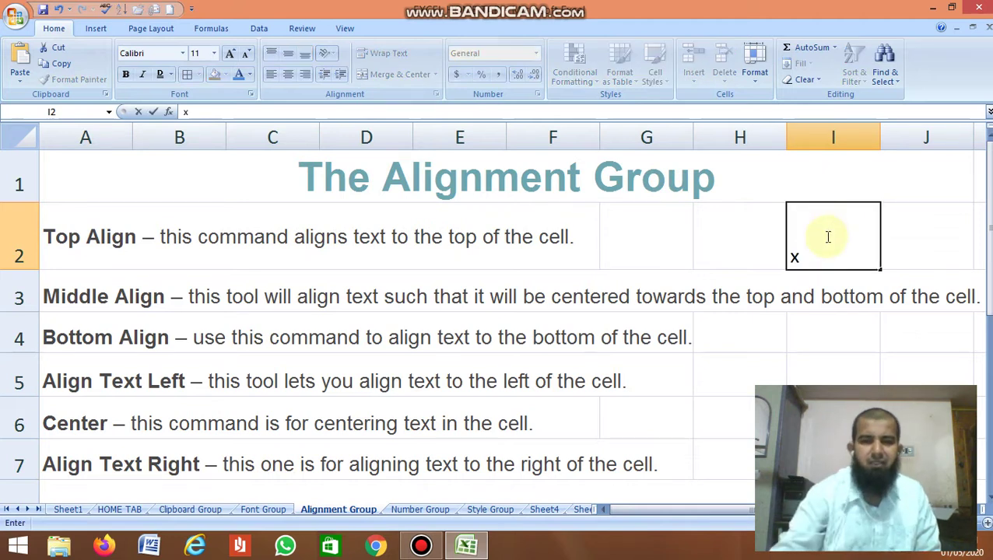
pyautogui.click(813, 378)
pyautogui.click(819, 257)
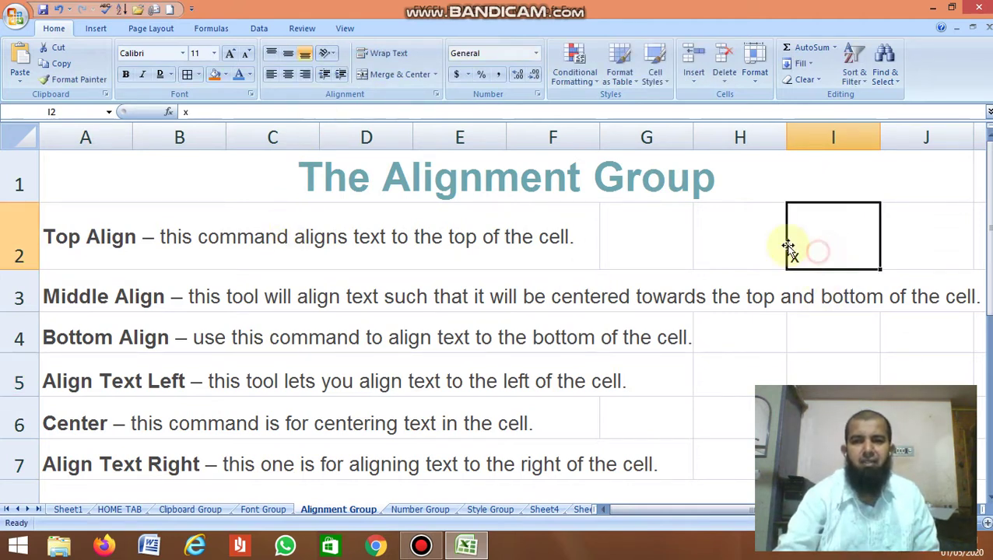
pyautogui.click(305, 74)
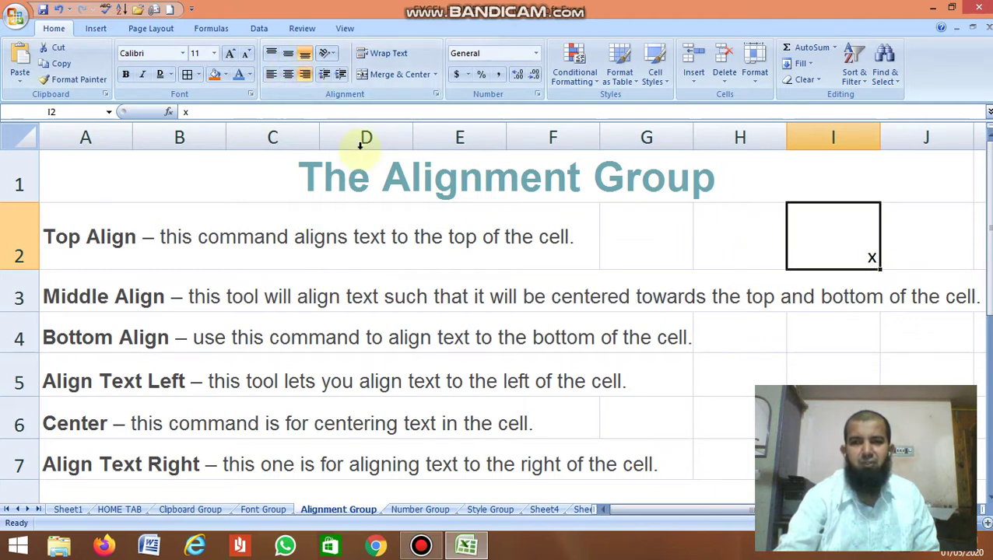
pyautogui.click(271, 74)
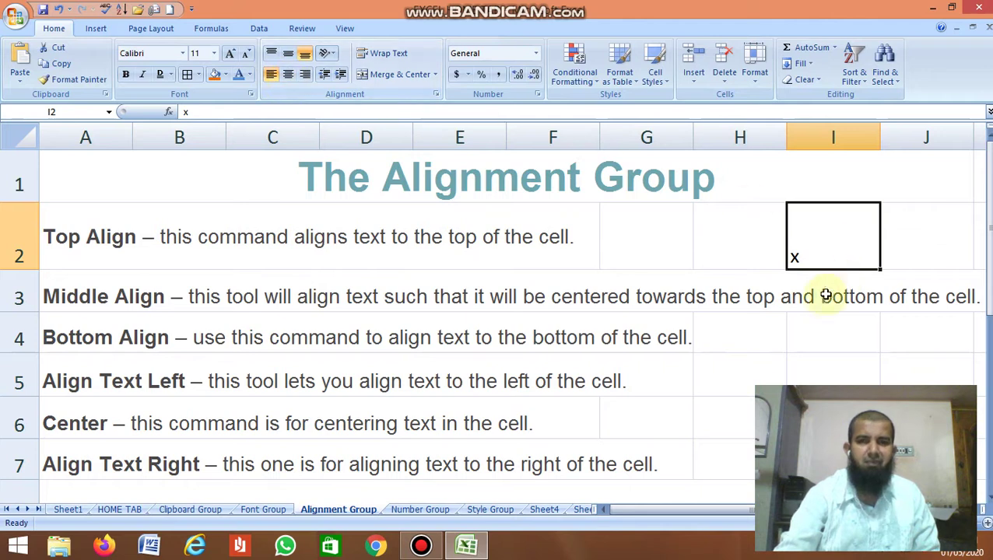
pyautogui.click(912, 224)
pyautogui.click(838, 236)
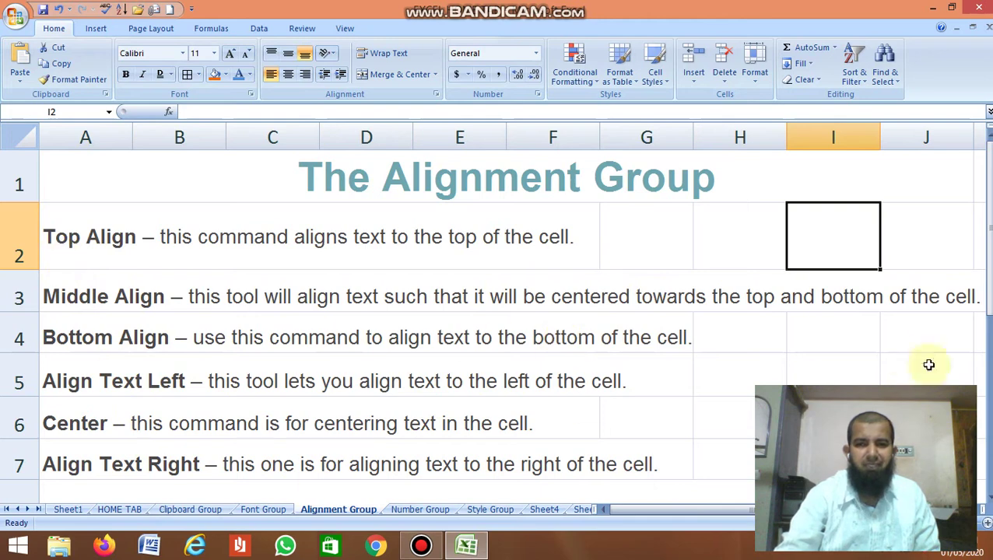
pyautogui.scroll(-2, 988, 499)
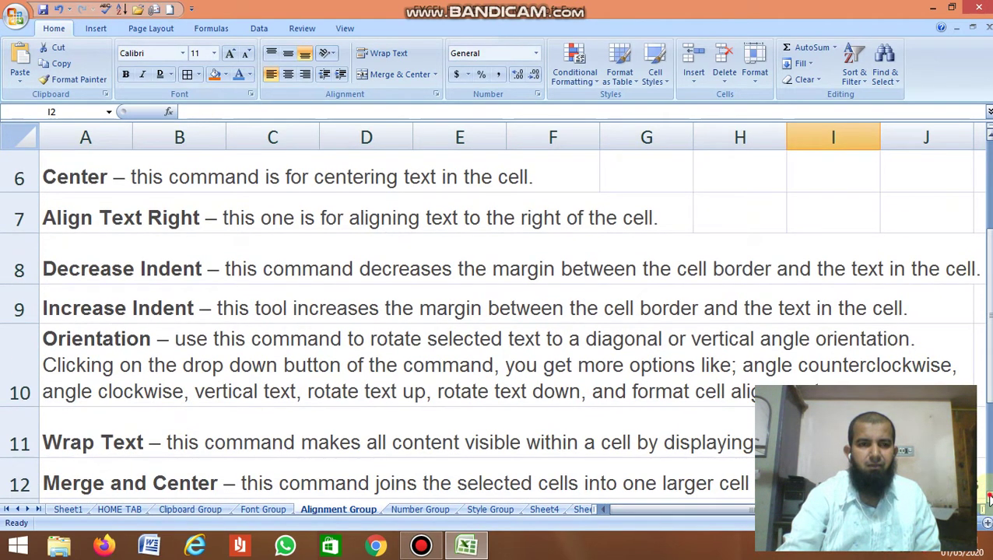
pyautogui.click(988, 500)
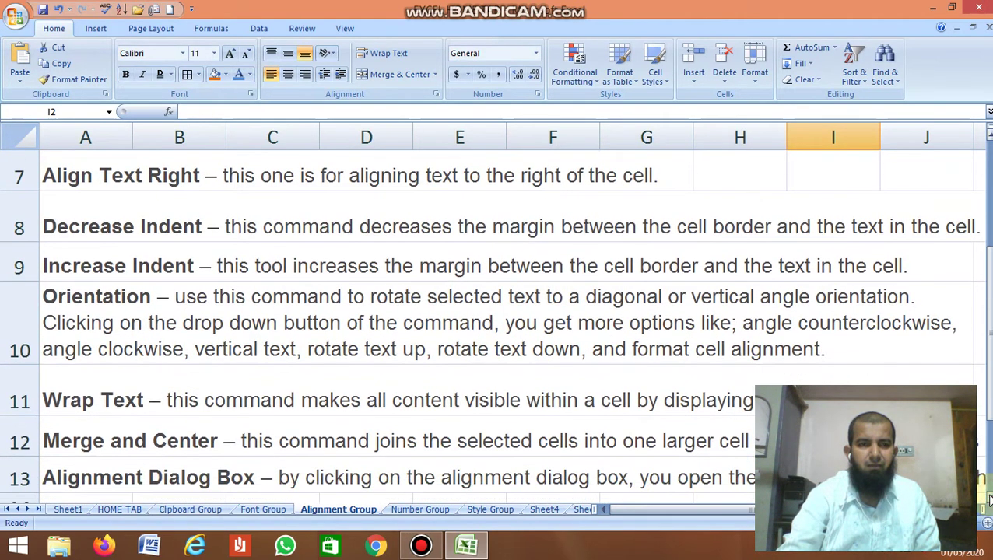
pyautogui.click(114, 229)
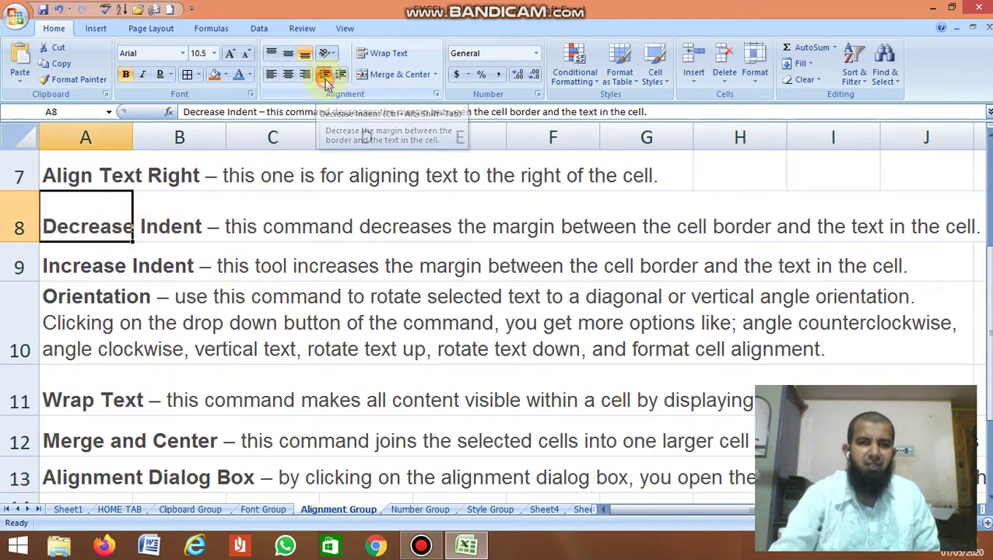
pyautogui.click(101, 265)
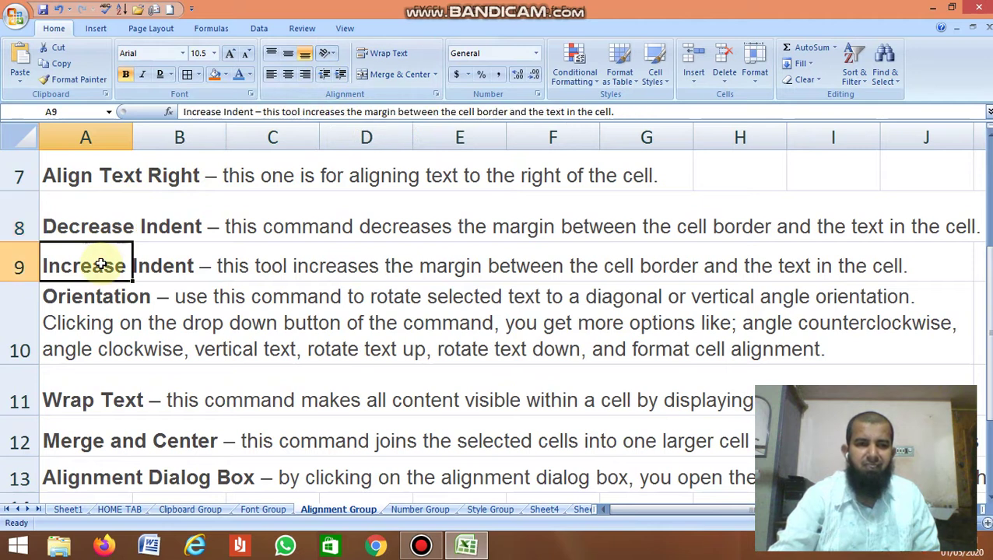
pyautogui.click(342, 74)
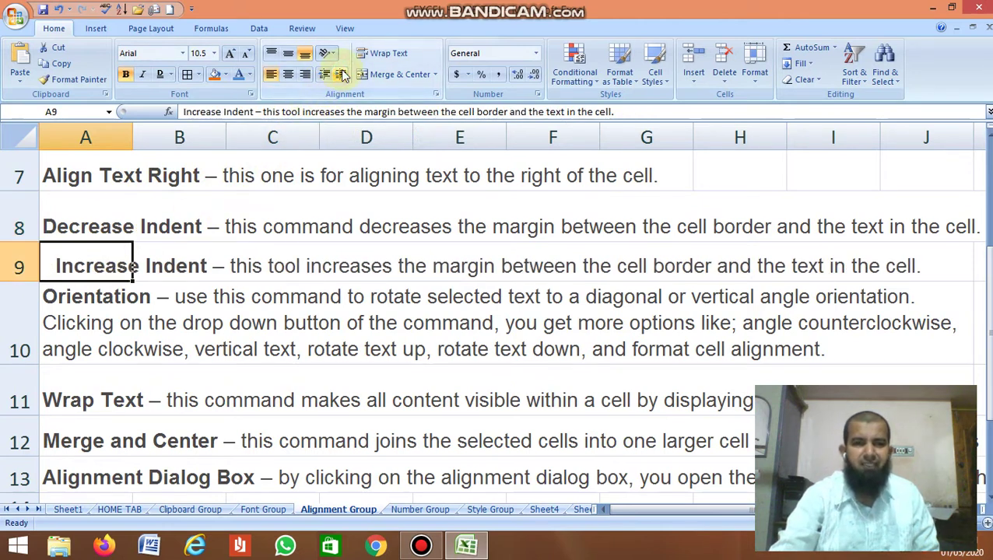
pyautogui.click(342, 74)
pyautogui.click(341, 74)
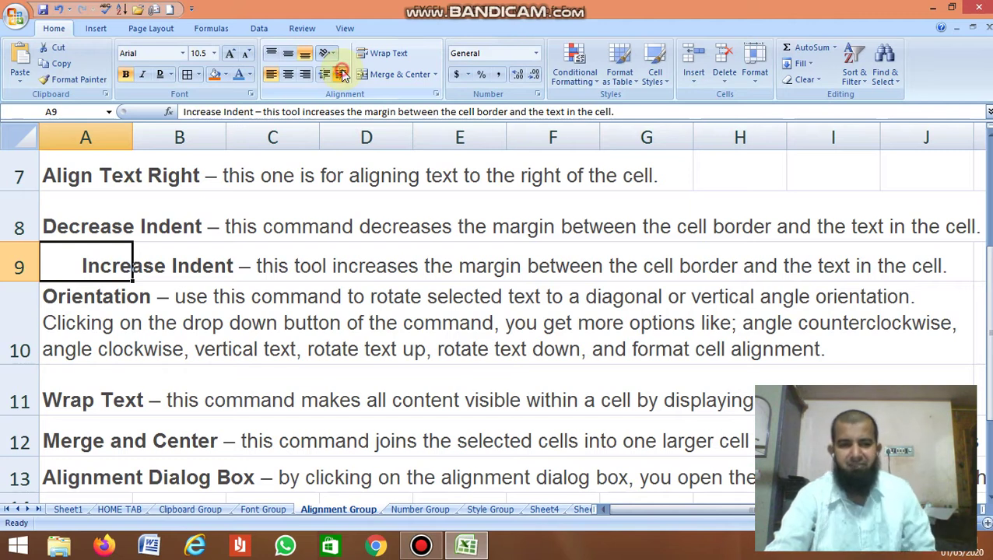
pyautogui.click(342, 74)
pyautogui.click(342, 74)
pyautogui.click(341, 74)
pyautogui.click(342, 73)
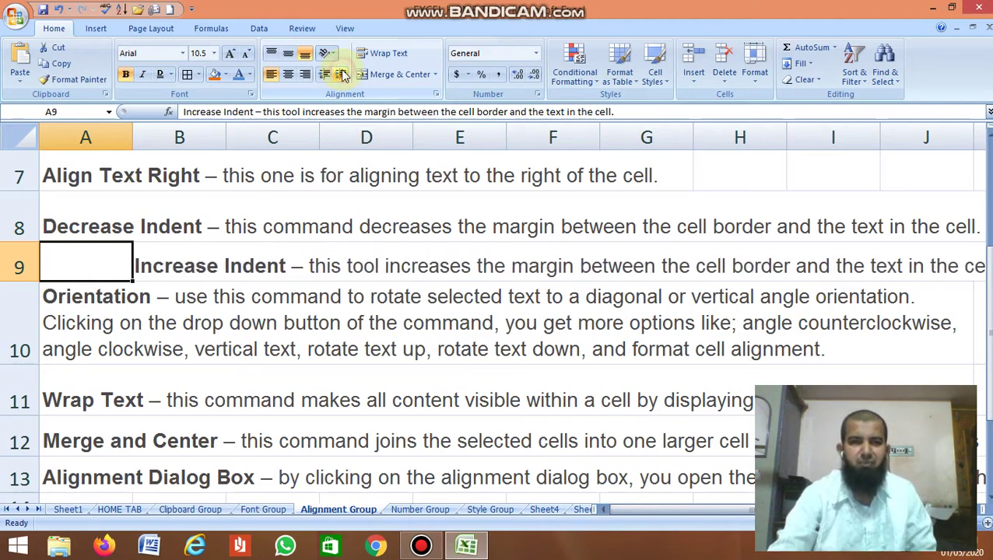
pyautogui.click(324, 75)
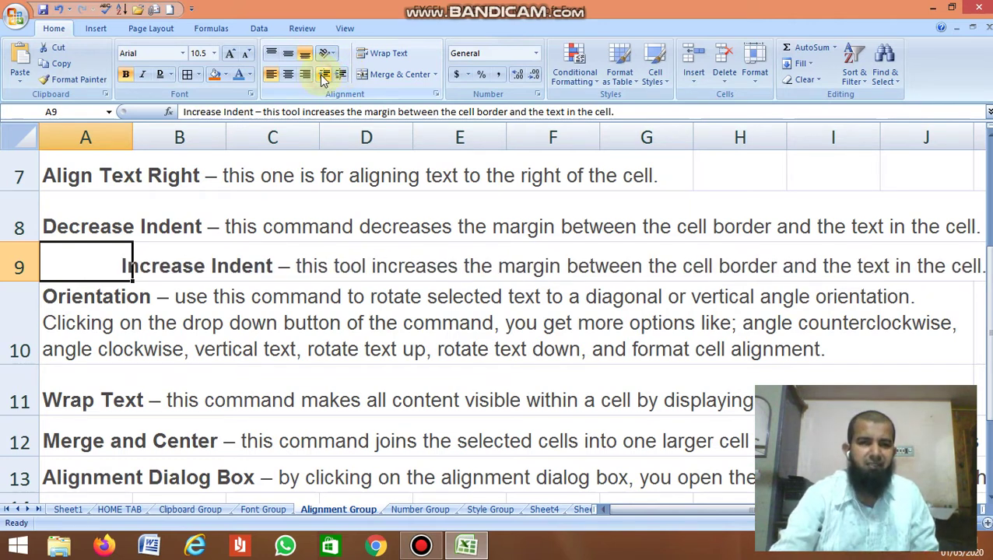
pyautogui.click(324, 75)
pyautogui.click(324, 76)
pyautogui.click(324, 76)
pyautogui.click(324, 76)
pyautogui.click(323, 76)
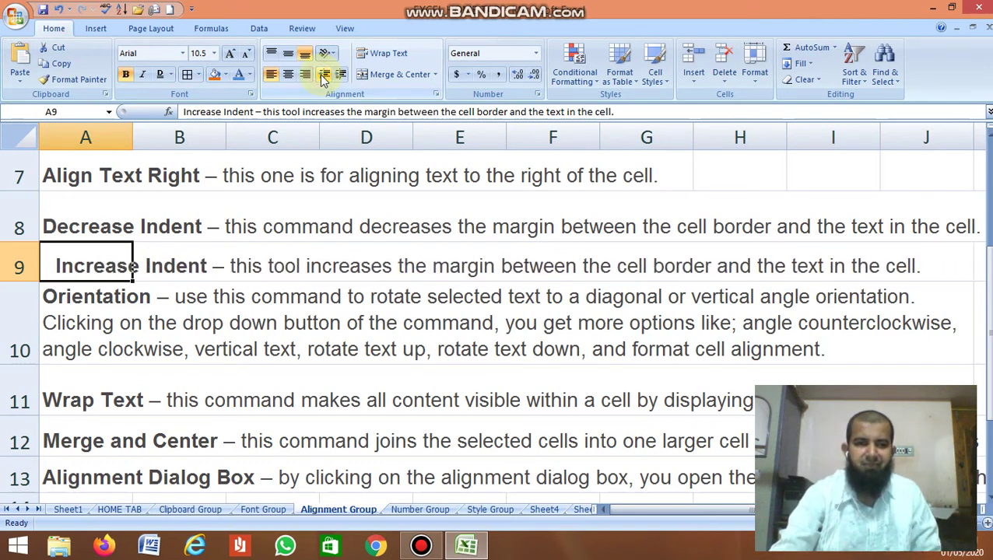
pyautogui.click(324, 76)
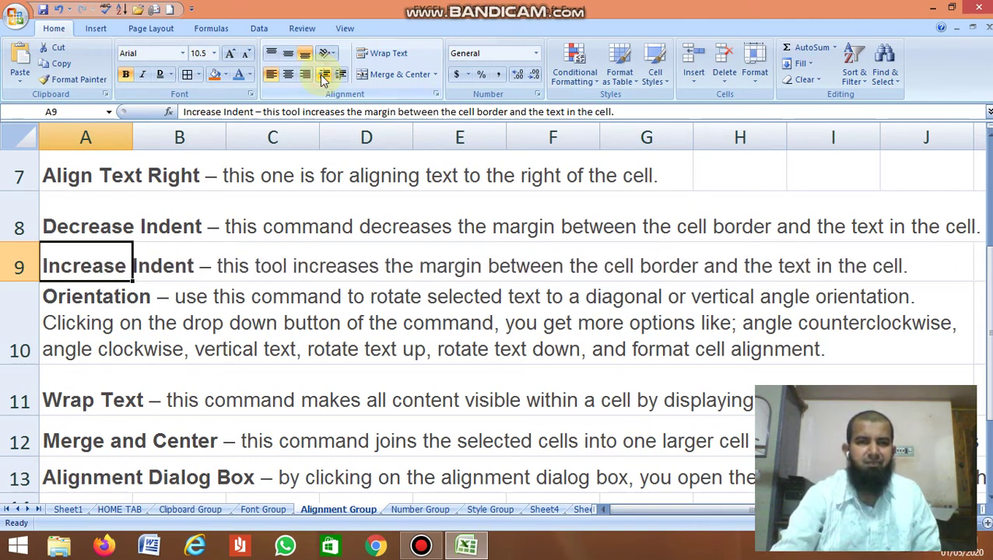
pyautogui.click(151, 341)
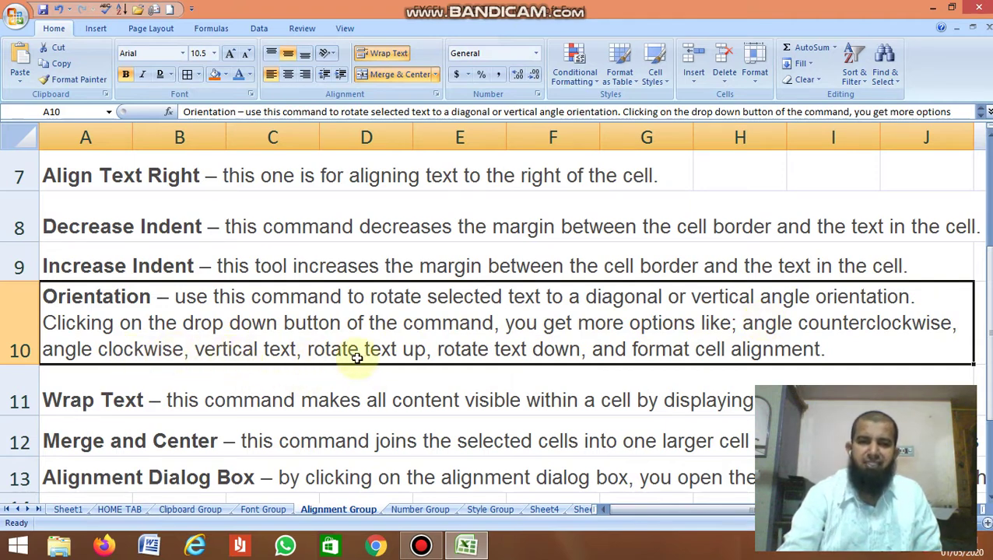
pyautogui.scroll(3, 962, 155)
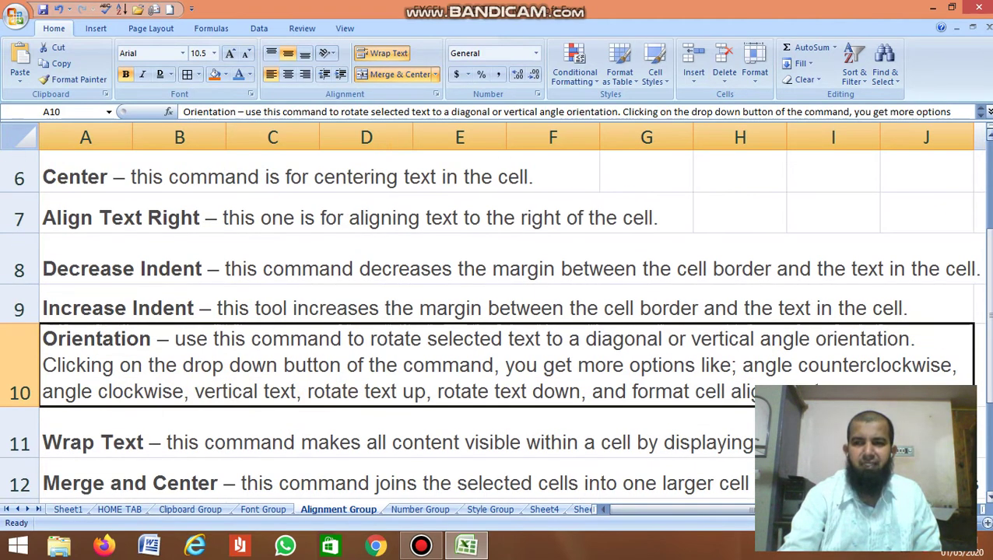
# Enter the word 'kud' in cell I2
pyautogui.click(826, 235)
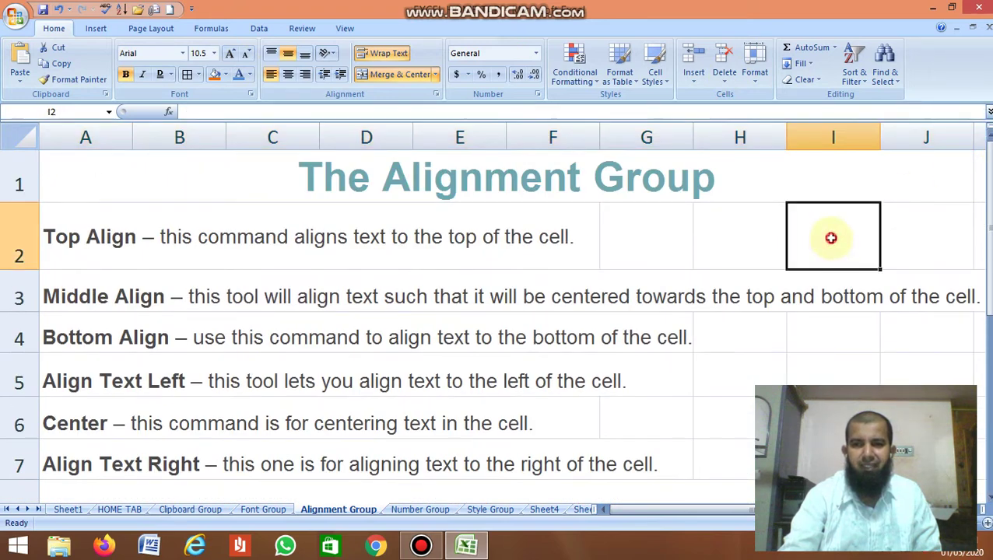
pyautogui.write('kud')
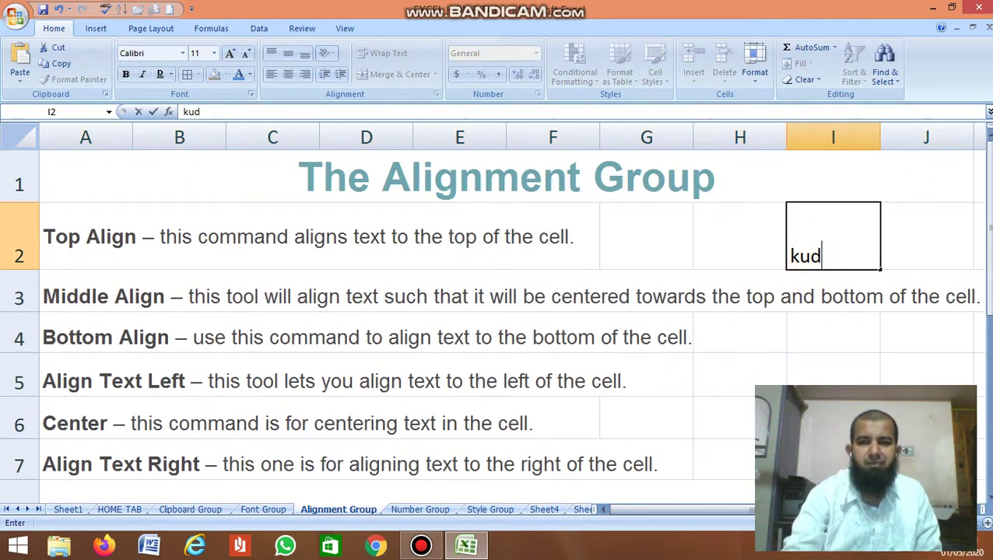
pyautogui.press('Return')
pyautogui.click(826, 251)
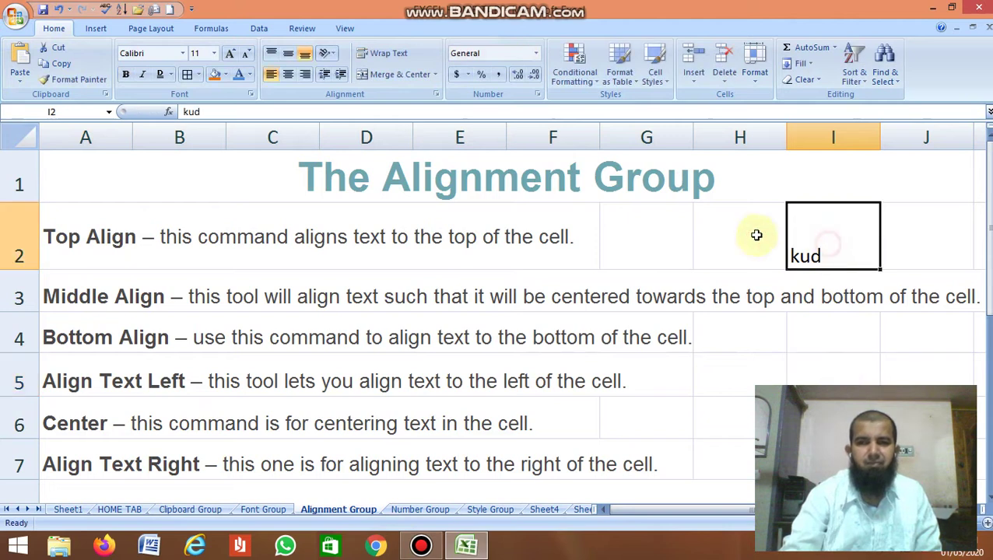
# Try Rotate Text Down and Vertical Text on I2, then set it to Angle Clockwise
pyautogui.click(332, 55)
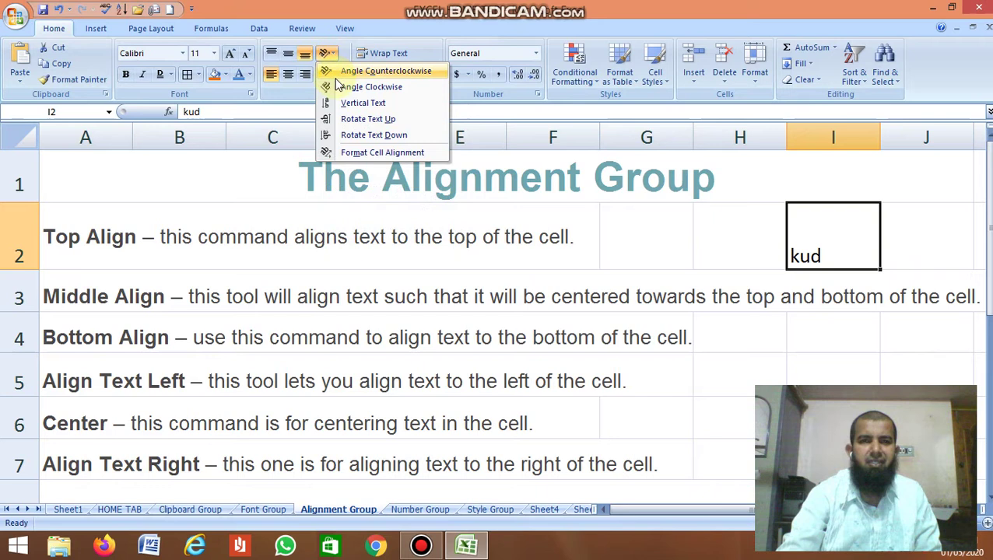
pyautogui.click(340, 88)
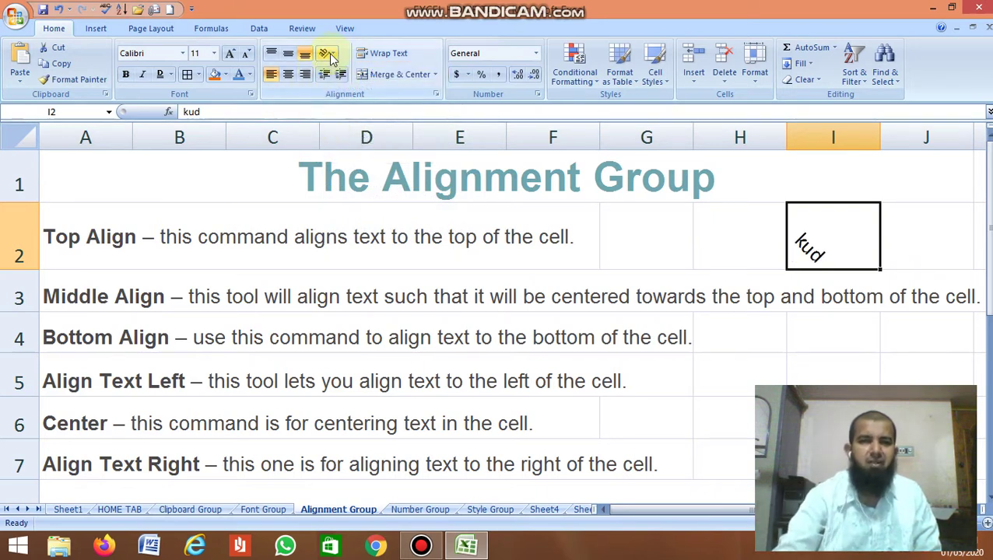
pyautogui.click(328, 55)
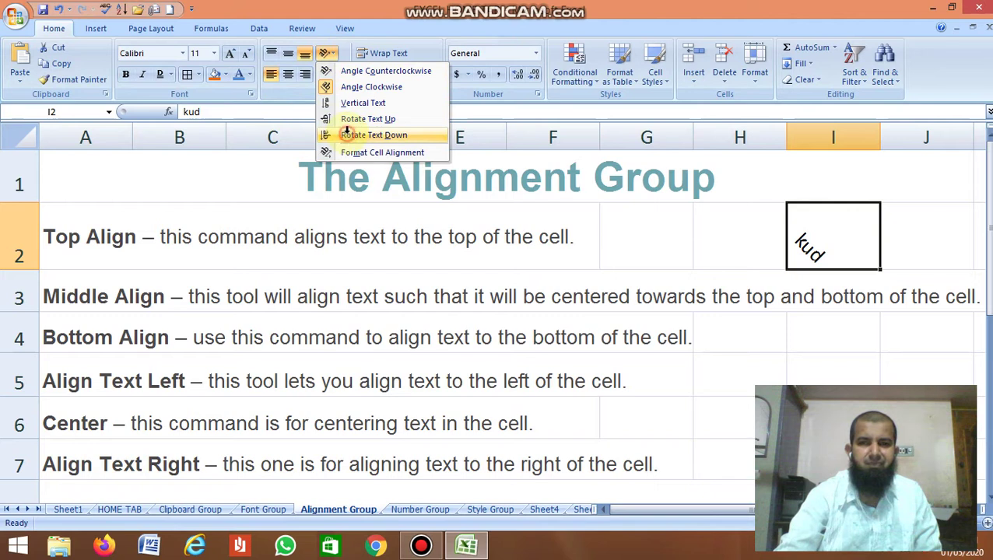
pyautogui.click(345, 134)
pyautogui.click(327, 53)
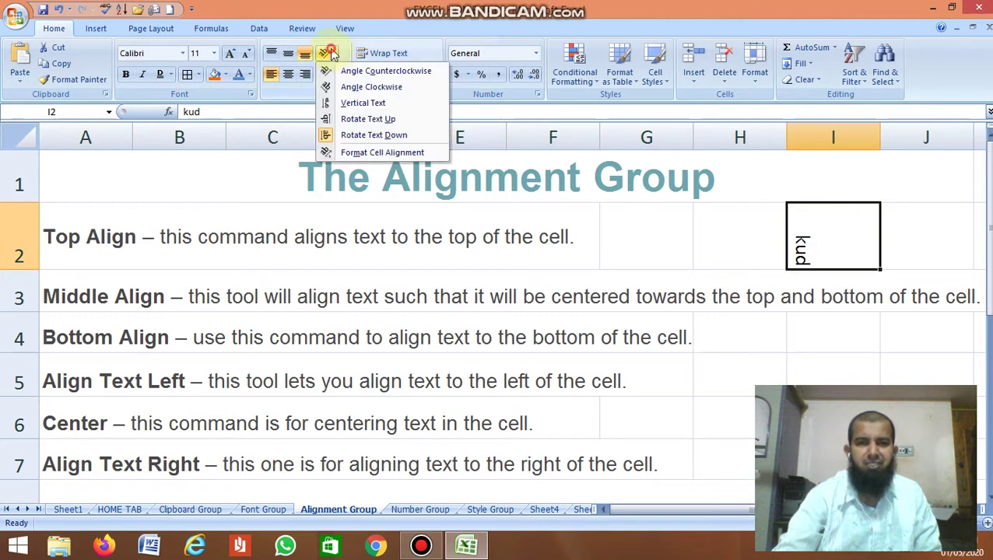
pyautogui.click(349, 103)
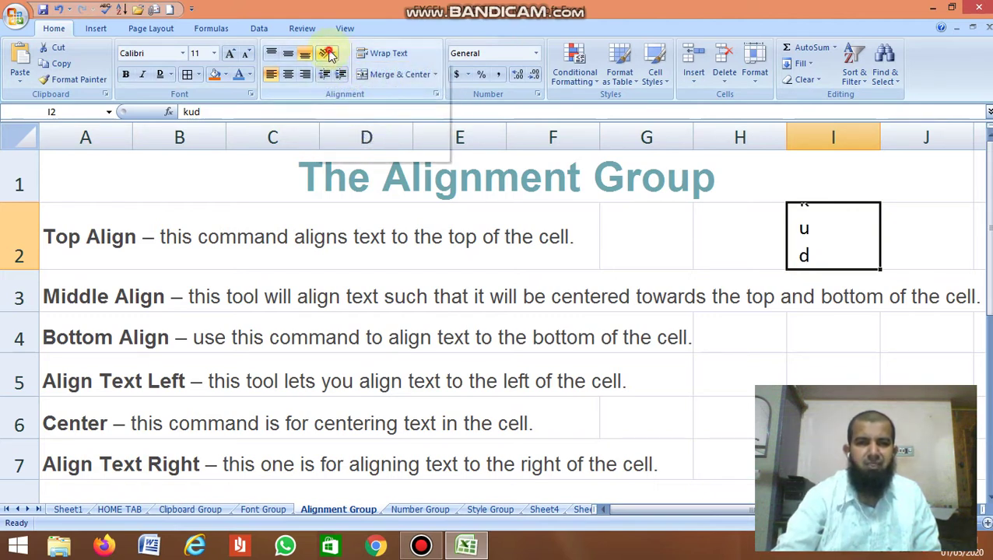
pyautogui.click(329, 56)
pyautogui.click(347, 88)
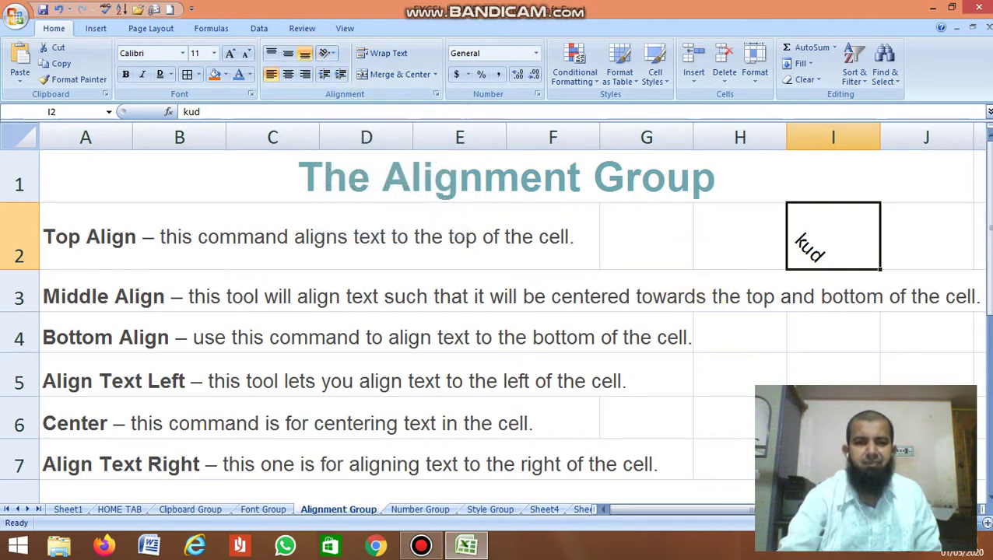
# Type 'Employee id' into cell C15
pyautogui.click(989, 490)
pyautogui.click(989, 491)
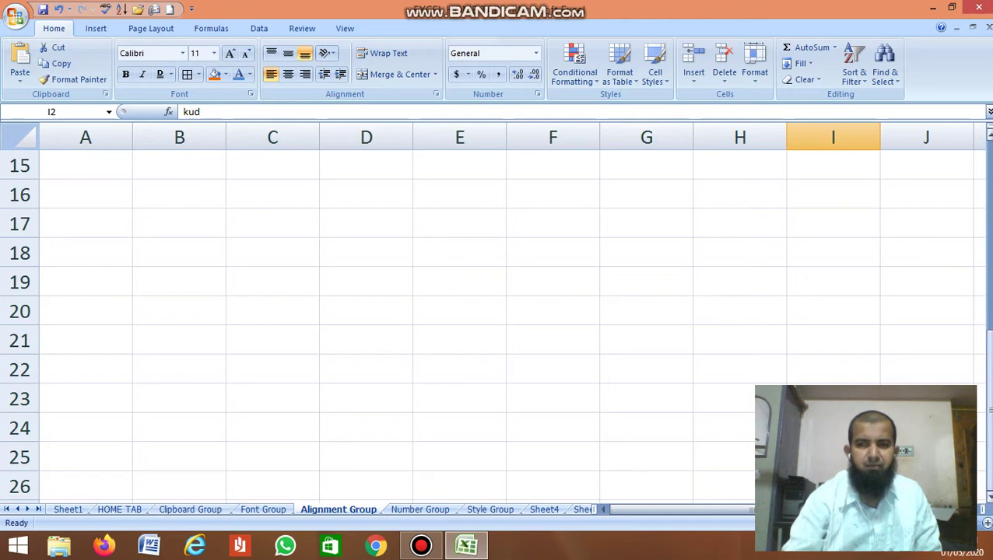
pyautogui.click(989, 134)
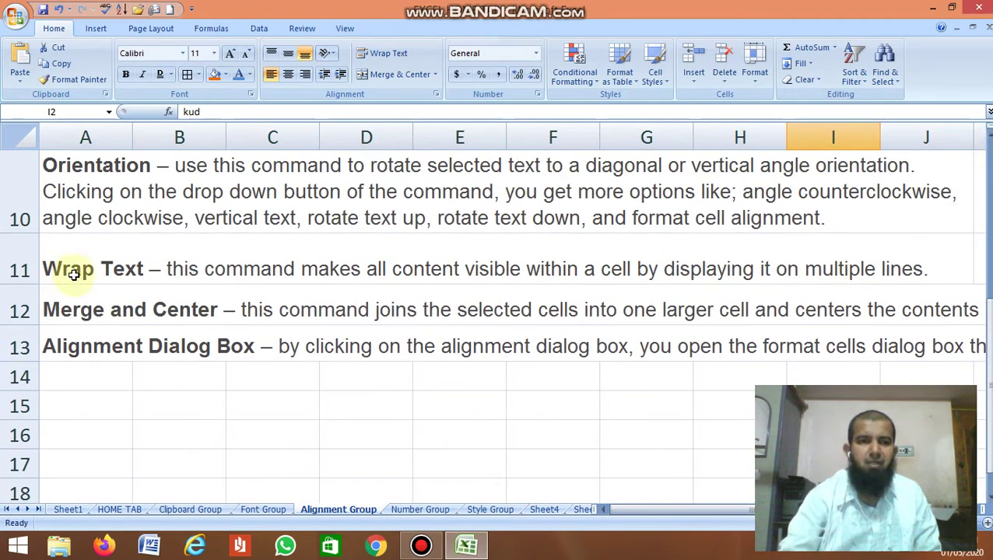
pyautogui.click(84, 380)
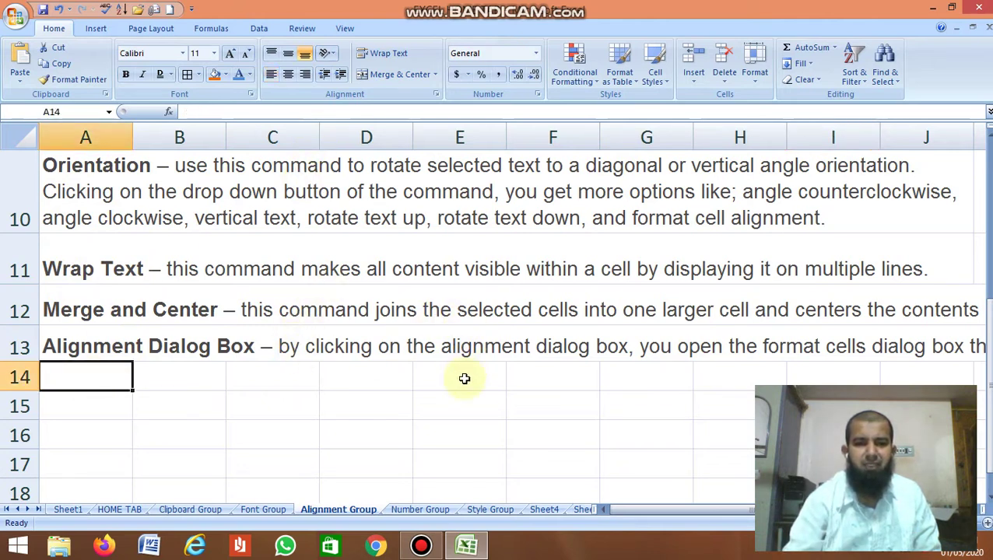
pyautogui.click(268, 404)
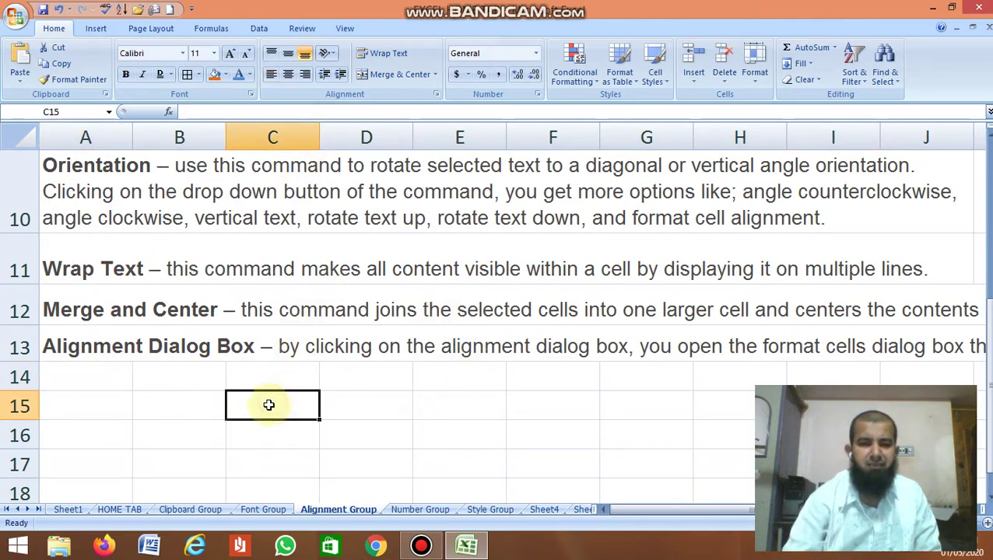
pyautogui.write('Employee id')
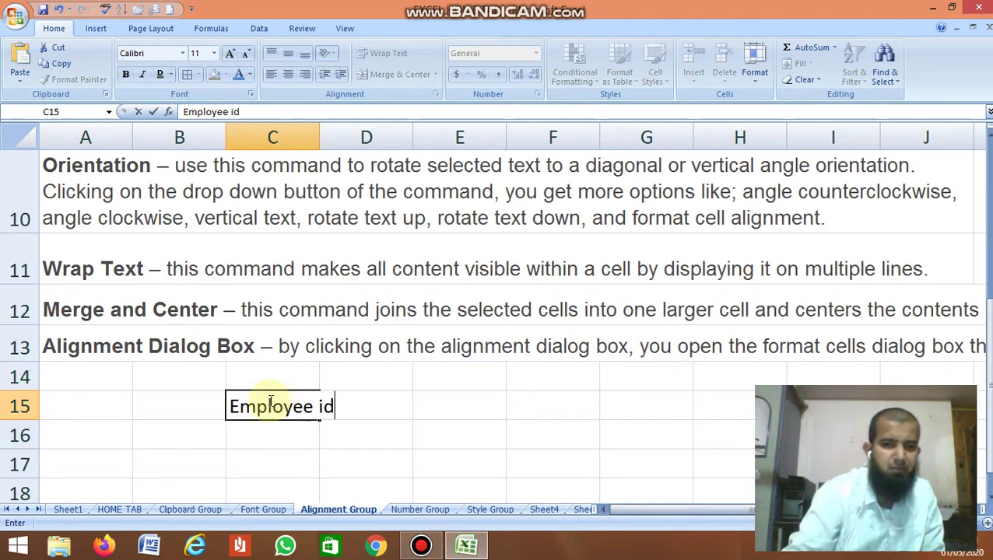
pyautogui.click(285, 466)
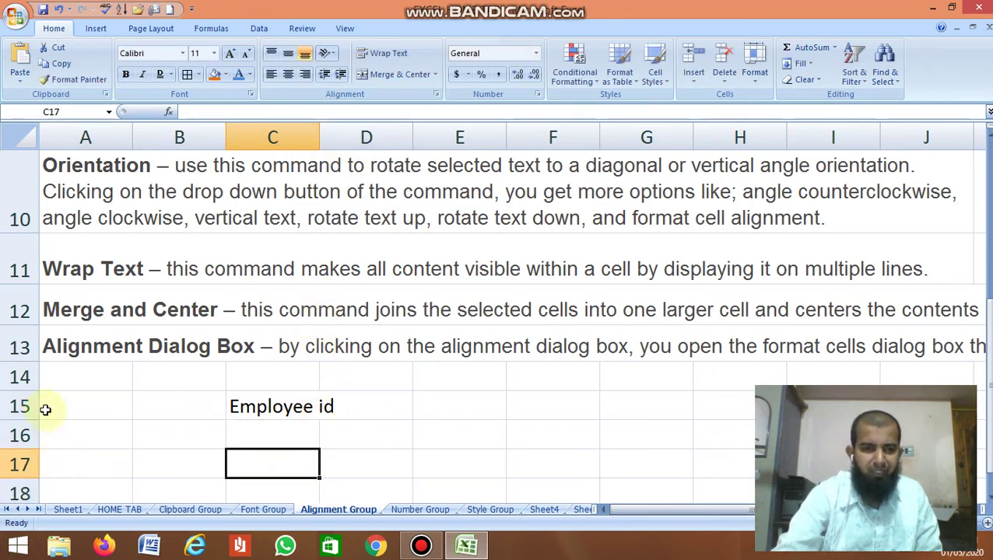
# Wrap C15's text and make row 15 taller so both lines show
pyautogui.moveTo(22, 420); pyautogui.dragTo(23, 435)
pyautogui.click(296, 416)
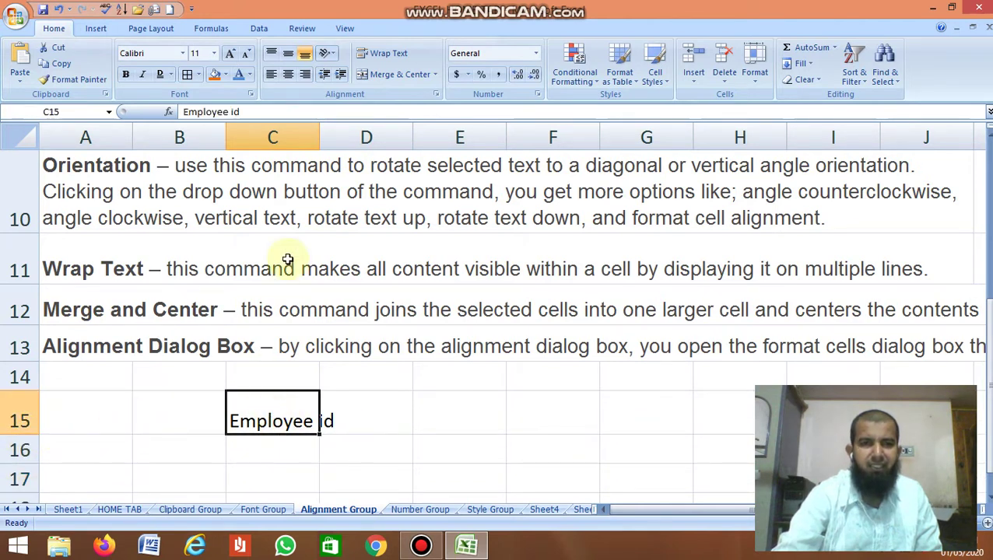
pyautogui.click(380, 54)
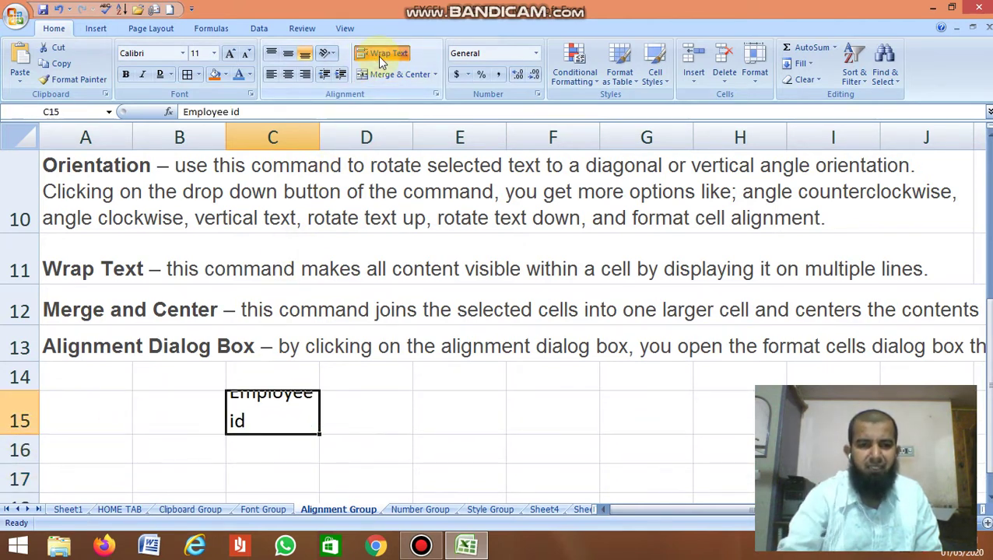
pyautogui.moveTo(33, 431); pyautogui.dragTo(32, 451)
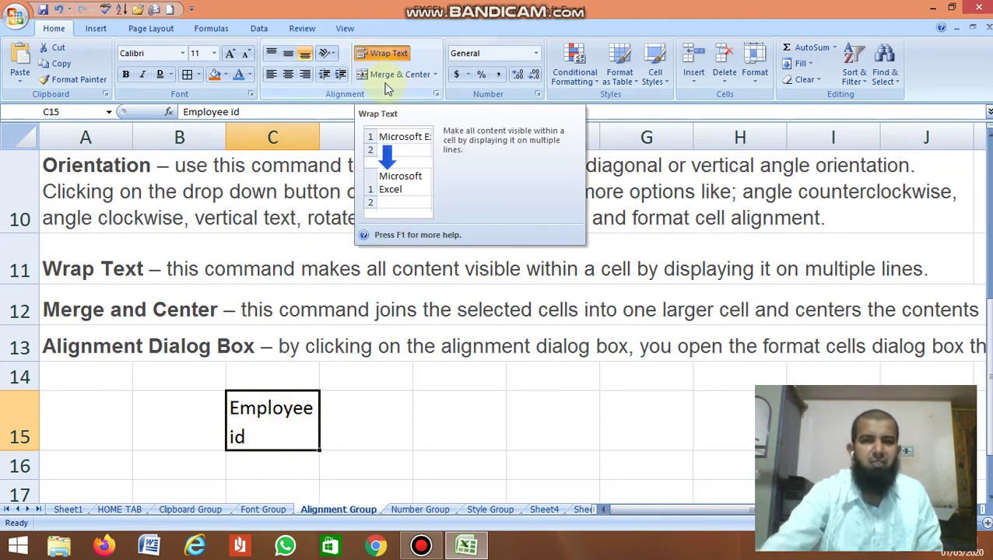
# Unmerge the 'The Alignment Group' title, merge and center it across A1:J1, then select H5:J5
pyautogui.click(389, 403)
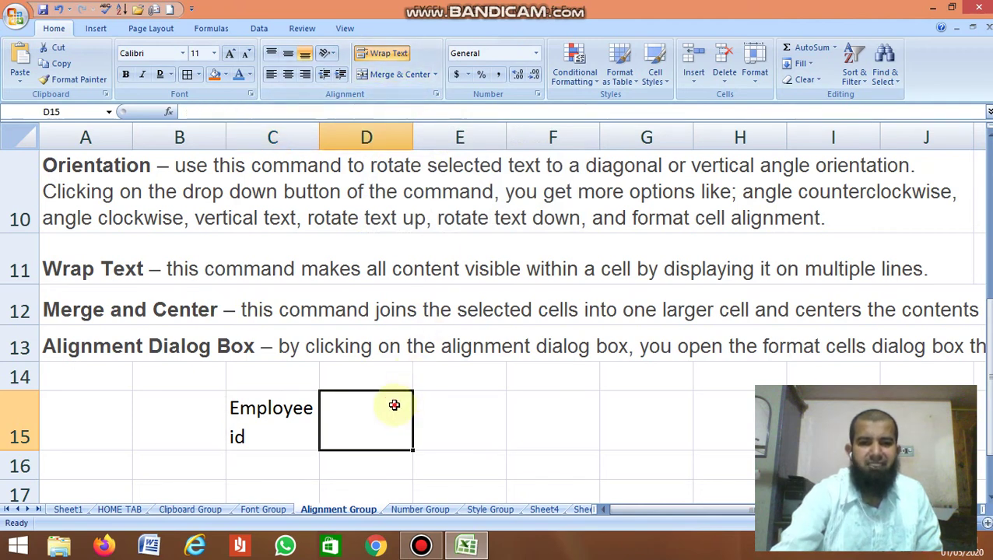
pyautogui.moveTo(989, 327); pyautogui.dragTo(988, 312)
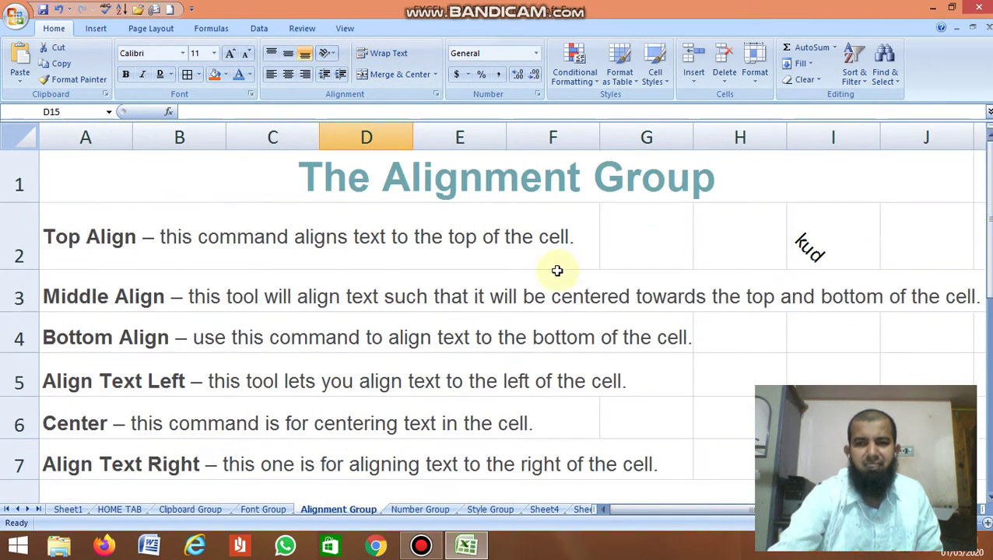
pyautogui.click(585, 174)
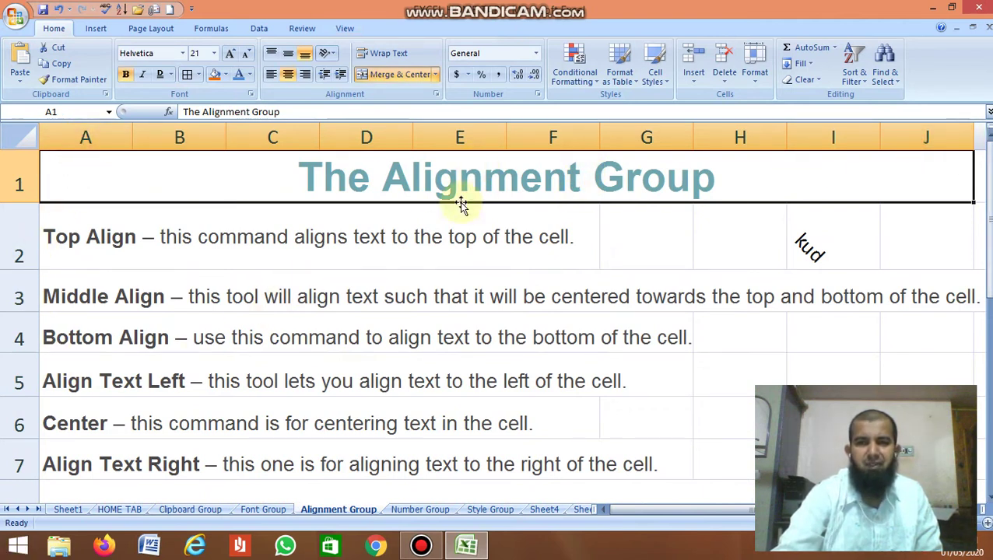
pyautogui.click(420, 73)
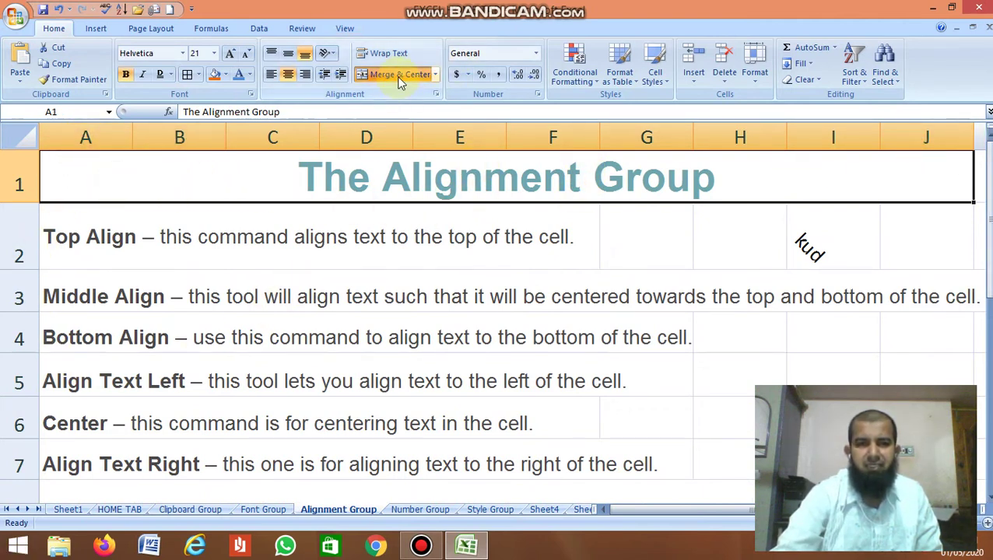
pyautogui.moveTo(95, 178); pyautogui.dragTo(905, 181)
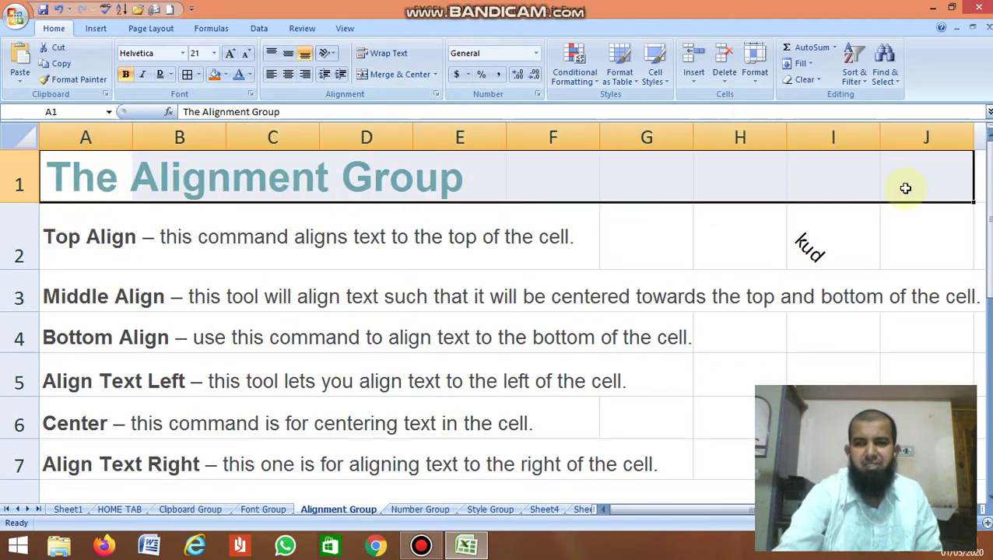
pyautogui.click(392, 76)
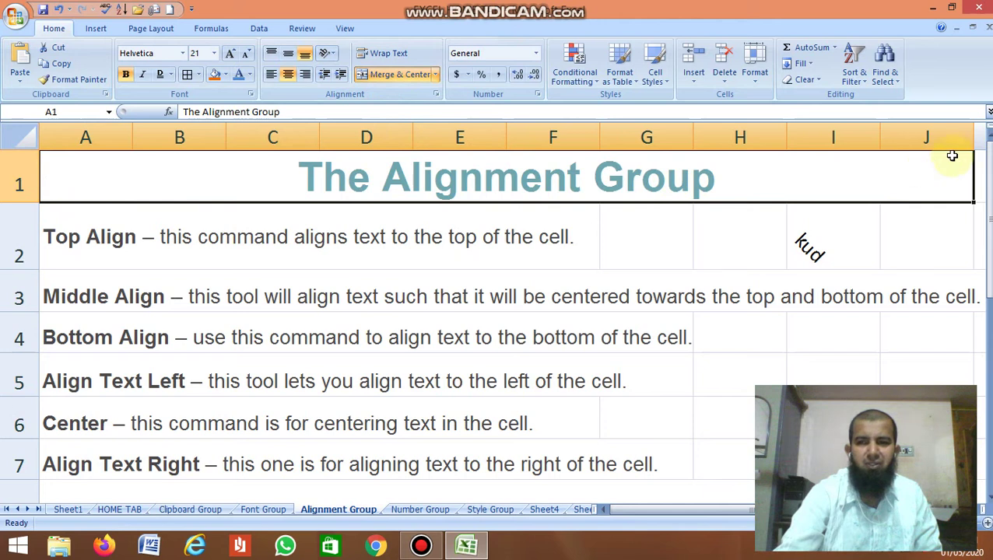
pyautogui.click(764, 370)
pyautogui.moveTo(789, 371); pyautogui.dragTo(902, 374)
# Merge and center H5:J5, then enter 'welcome' in the merged cell
pyautogui.click(399, 76)
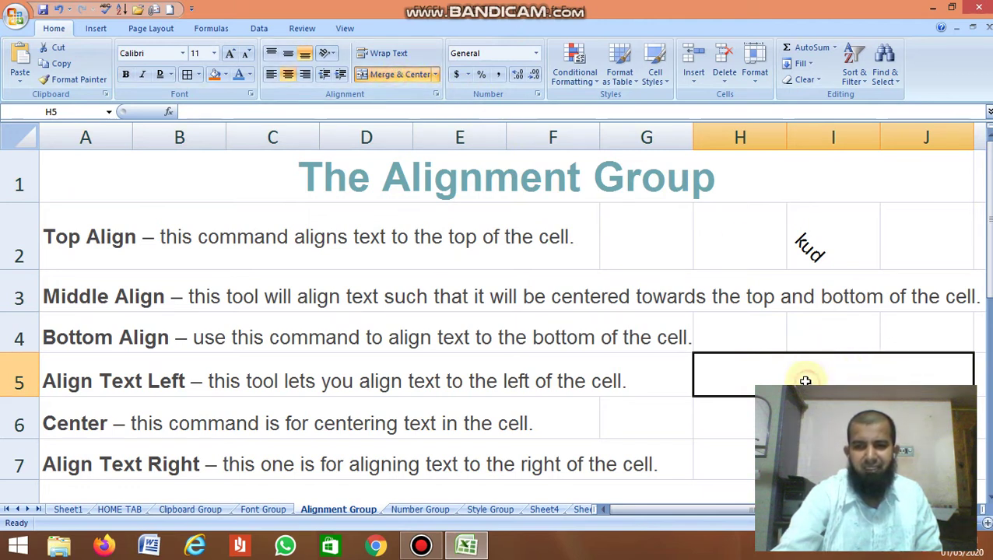
pyautogui.write('welcome')
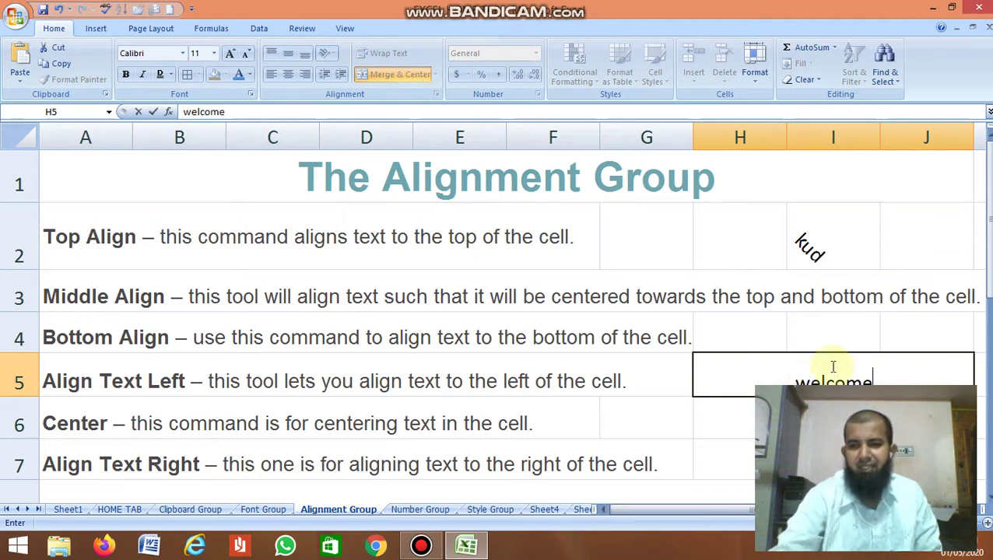
pyautogui.press('Return')
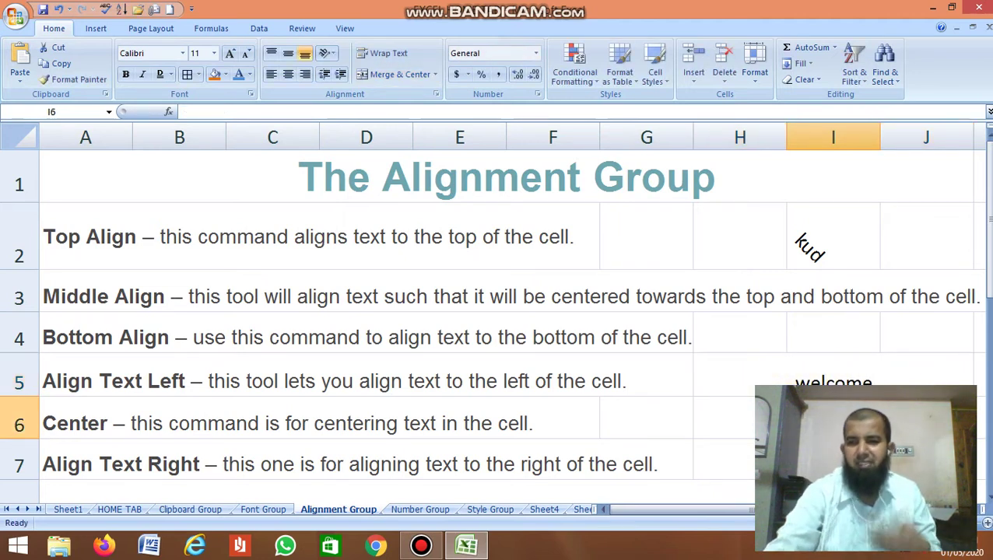
pyautogui.click(778, 368)
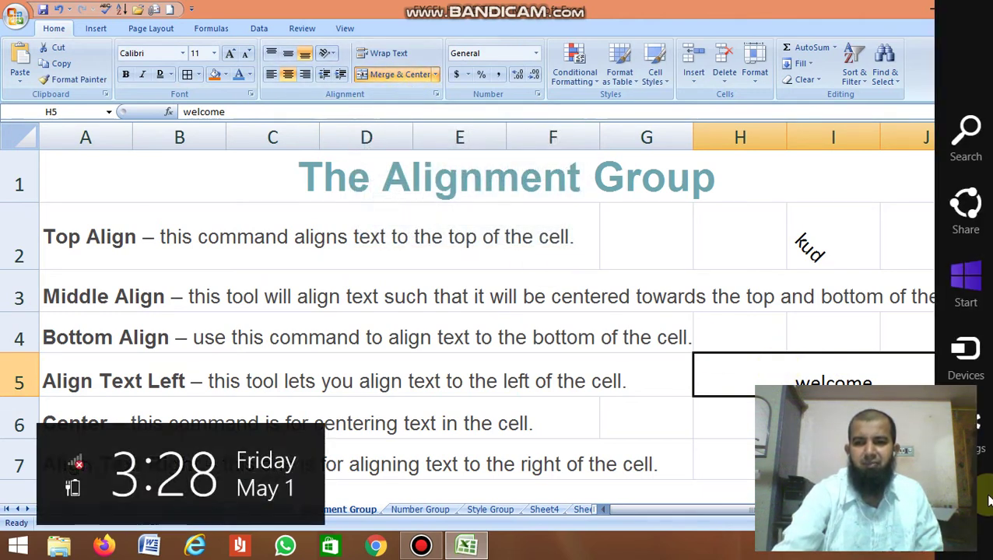
pyautogui.scroll(-4, 988, 502)
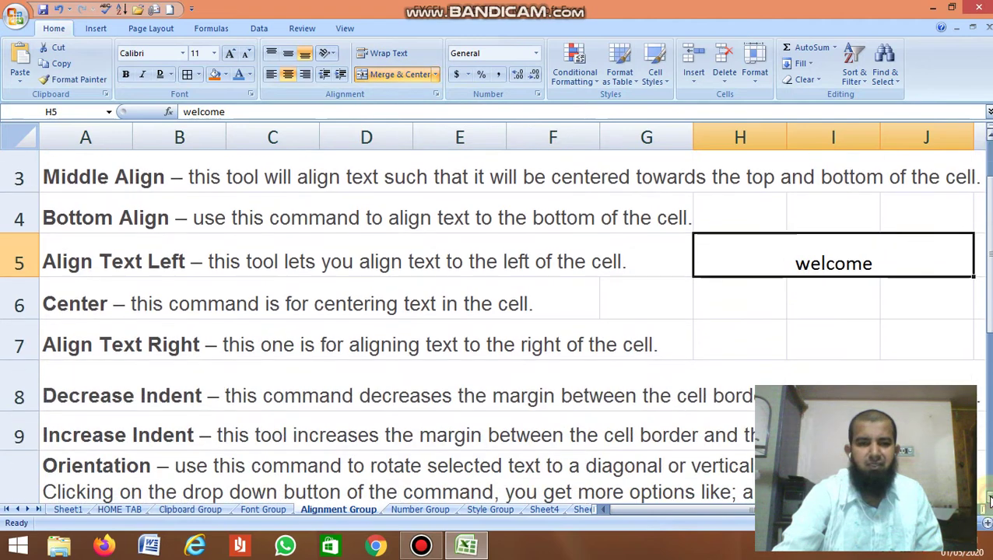
pyautogui.scroll(-5, 988, 502)
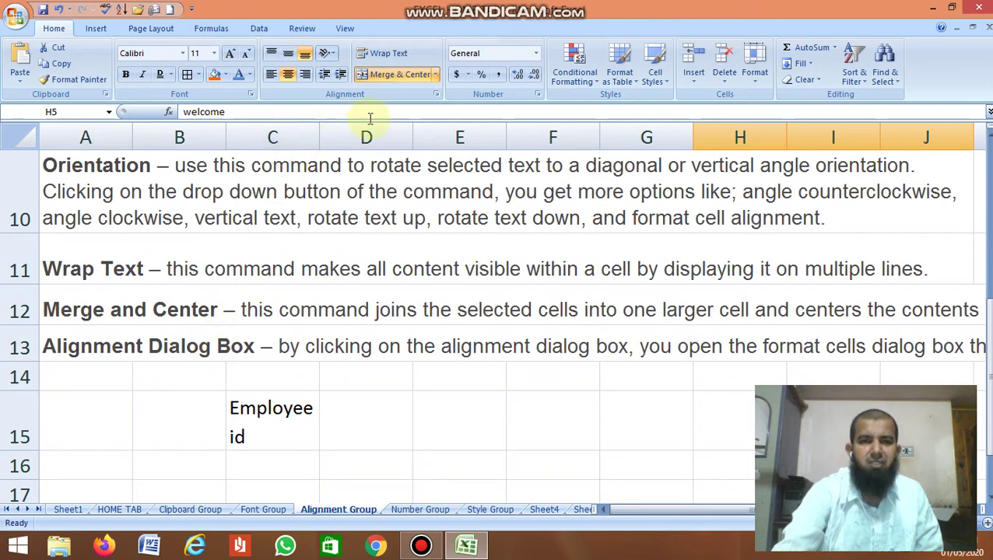
# Review the merged cell's Number, Alignment and Font settings, then cancel without changes
pyautogui.click(435, 92)
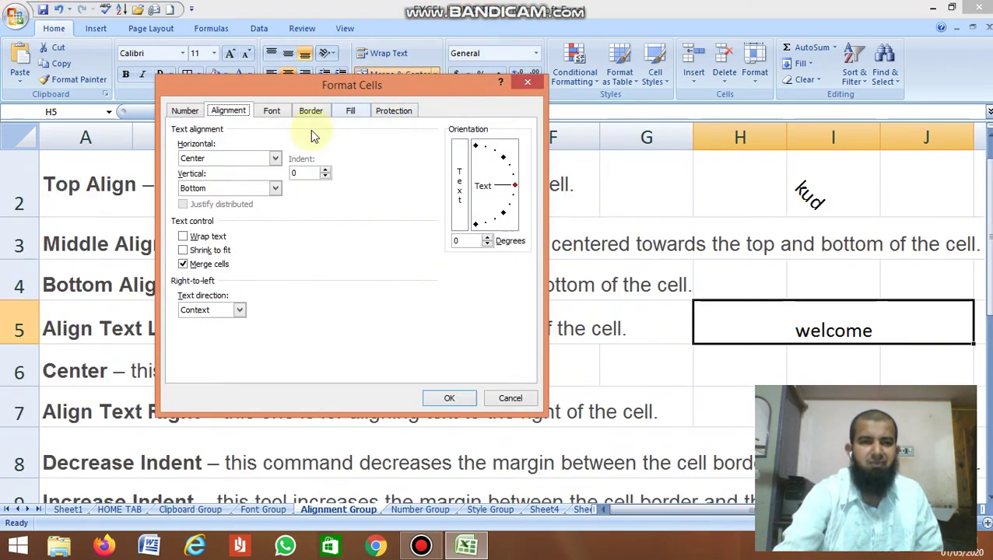
pyautogui.click(185, 111)
pyautogui.click(228, 111)
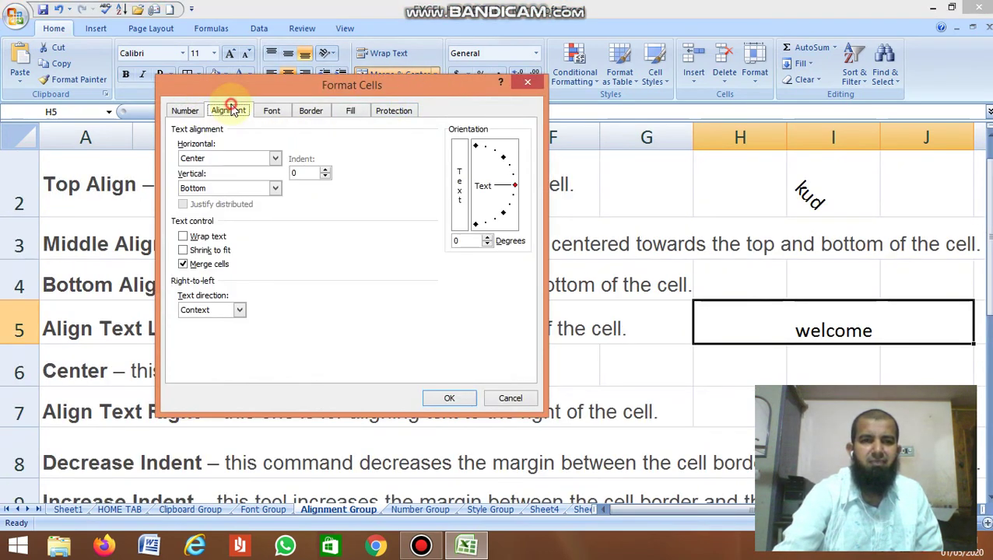
pyautogui.click(270, 111)
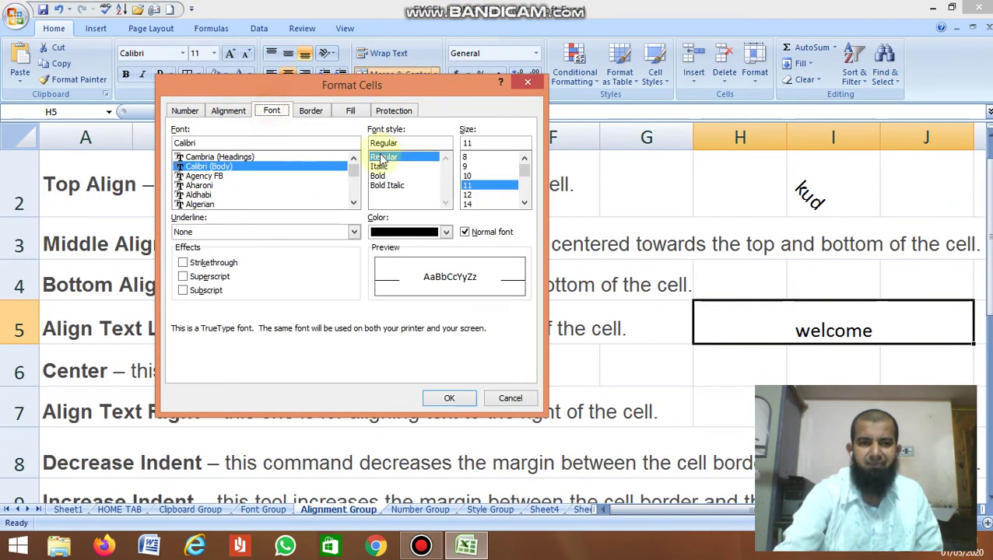
pyautogui.click(510, 398)
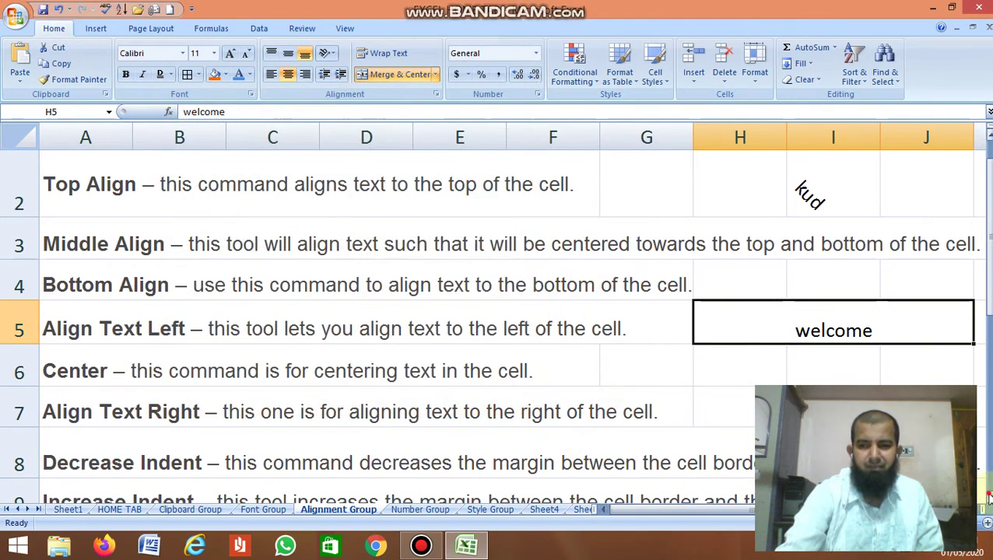
pyautogui.scroll(-3, 988, 498)
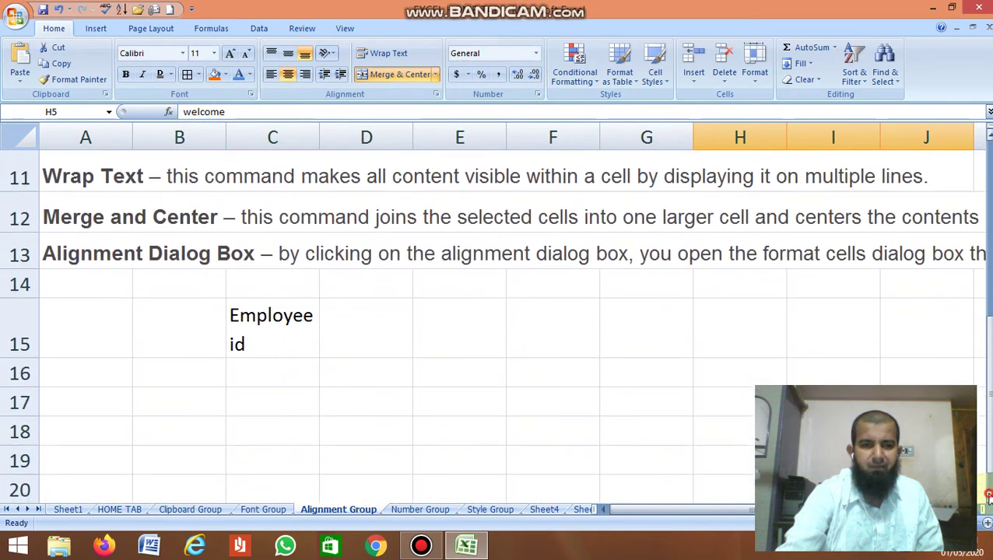
pyautogui.click(988, 498)
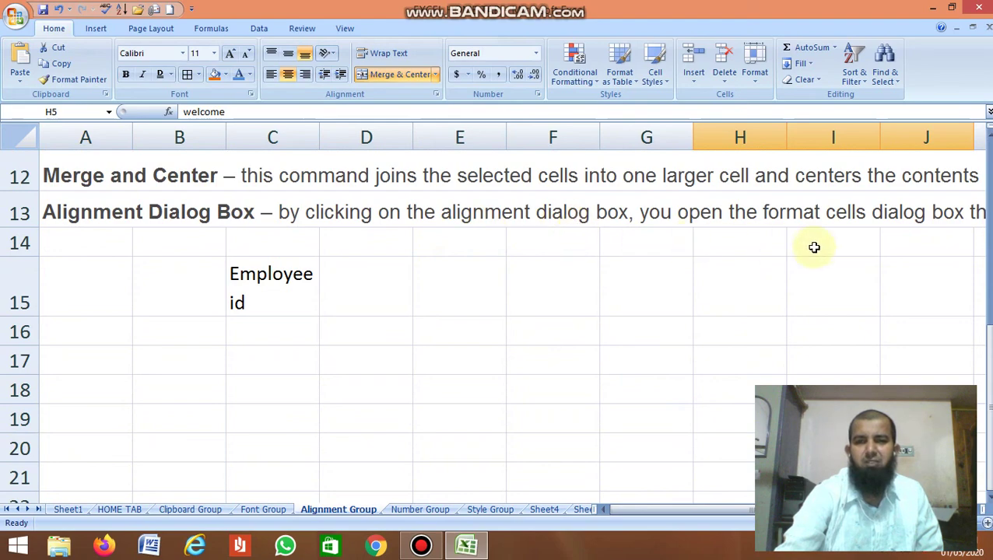